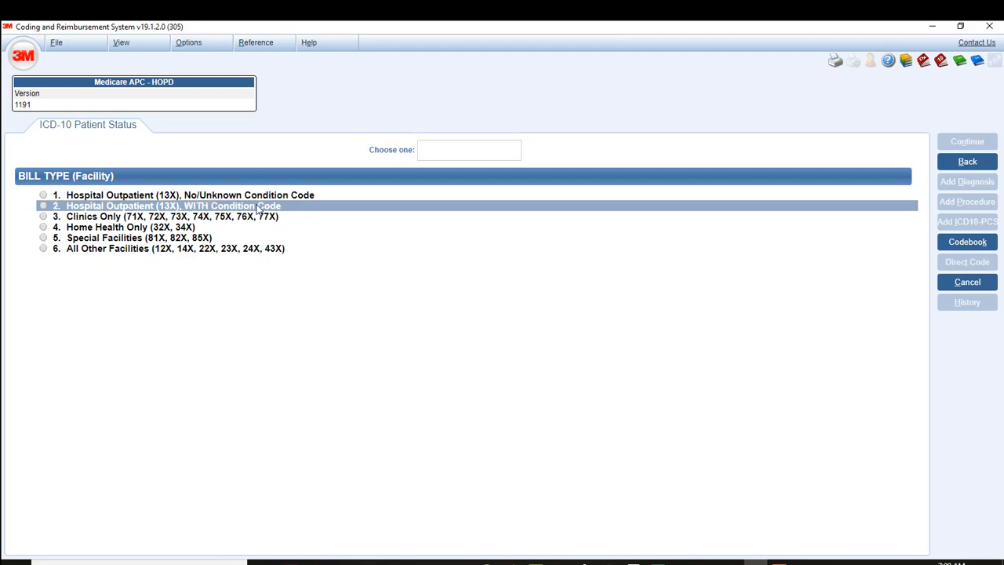
Step: Set the facility bill type to Hospital Outpatient (13X), No/Unknown Condition Code, backing out of the condition code choice
left_click(257, 207)
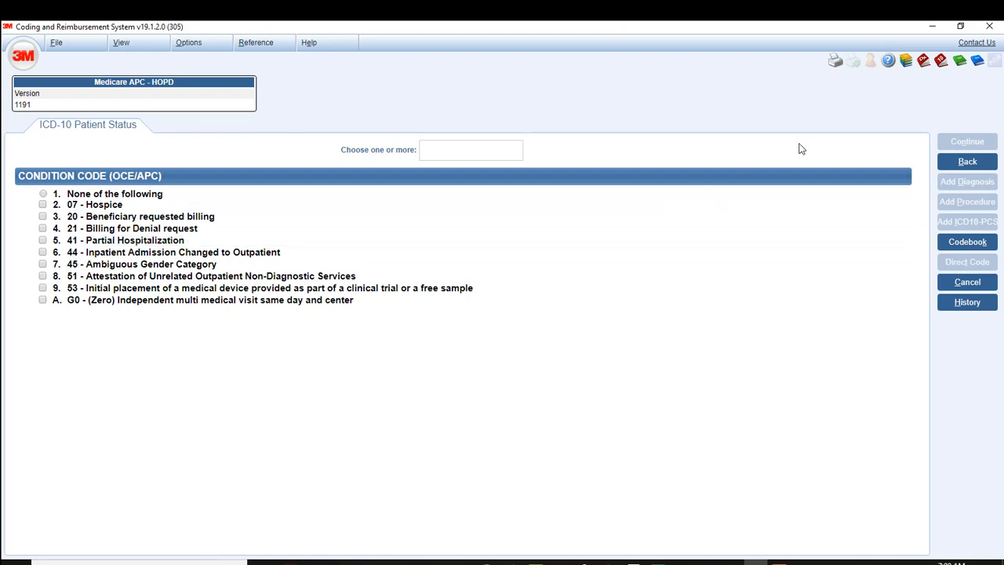
left_click(967, 163)
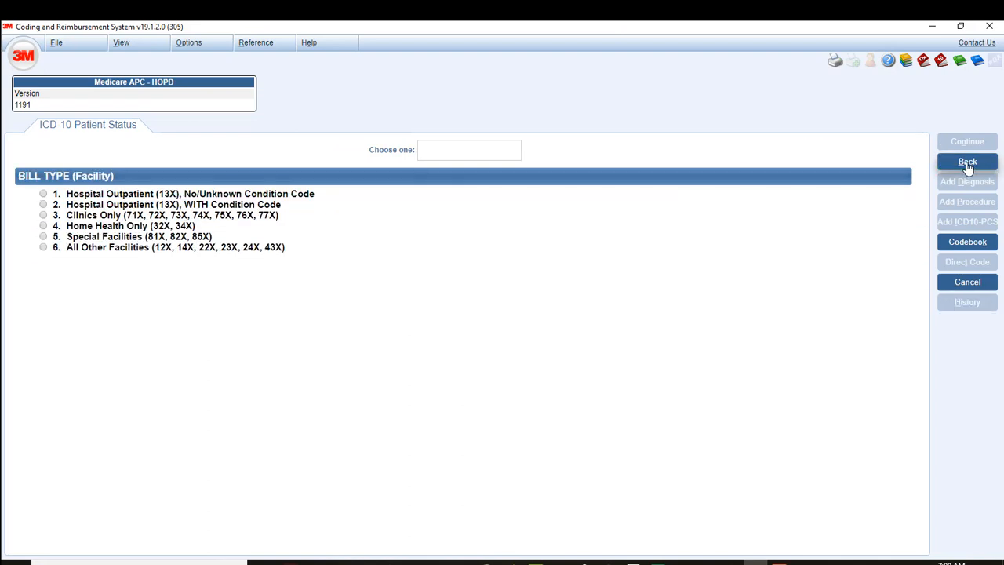
left_click(258, 195)
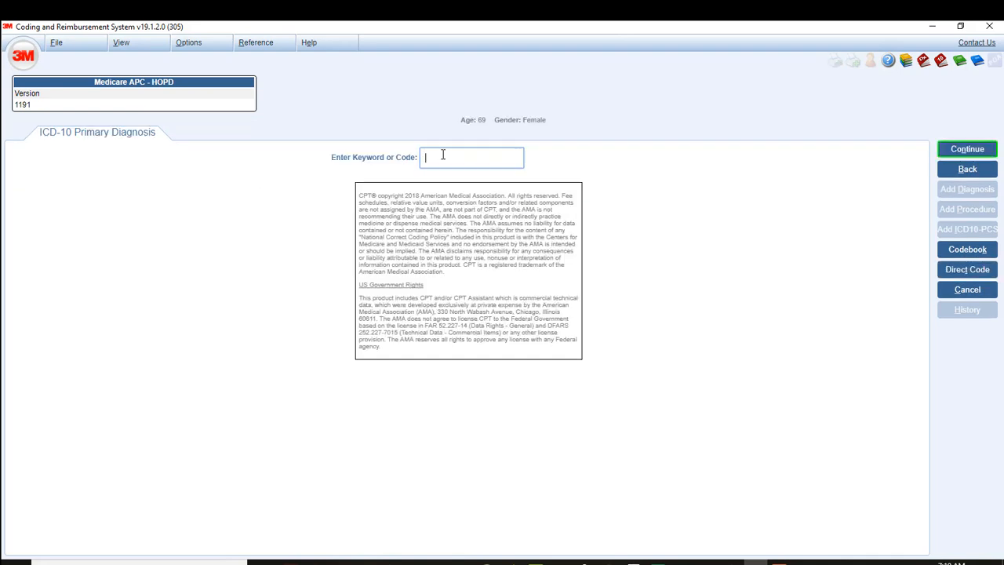
Step: Look up the primary diagnosis with the keyword DIAB and choose Diabetes, diabetic (mellitus) (sugar), Type 2
type("DIAB")
key("Return")
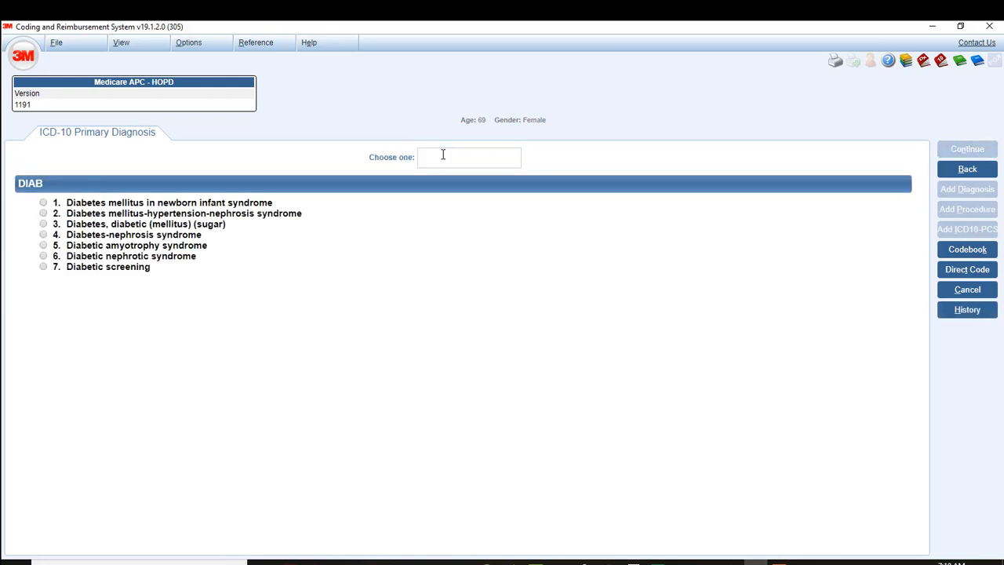
left_click(150, 226)
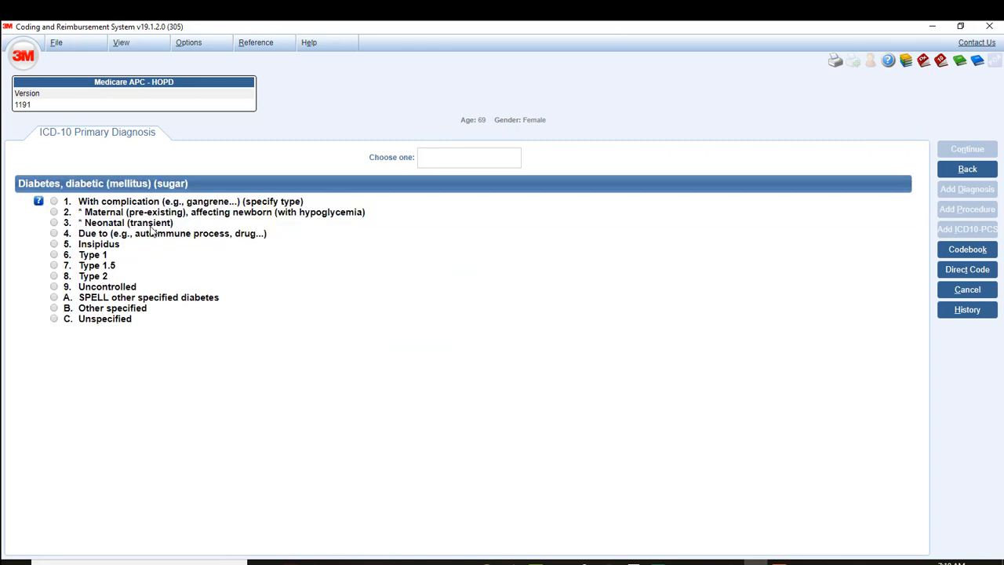
left_click(105, 277)
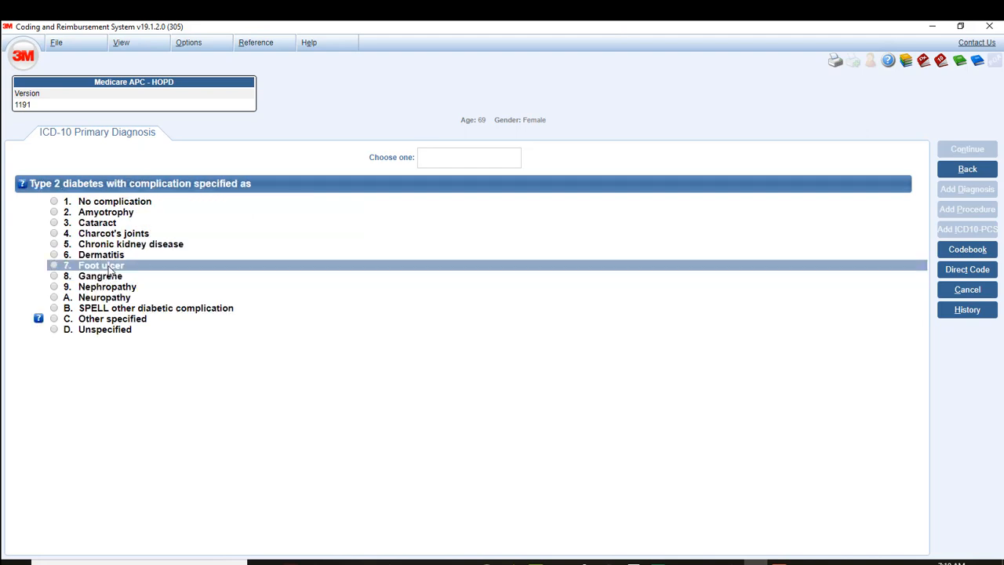
Step: Spell another diabetic complication with the keyword "u" and specify it as a skin ulcer, Other/unspecified
left_click(105, 308)
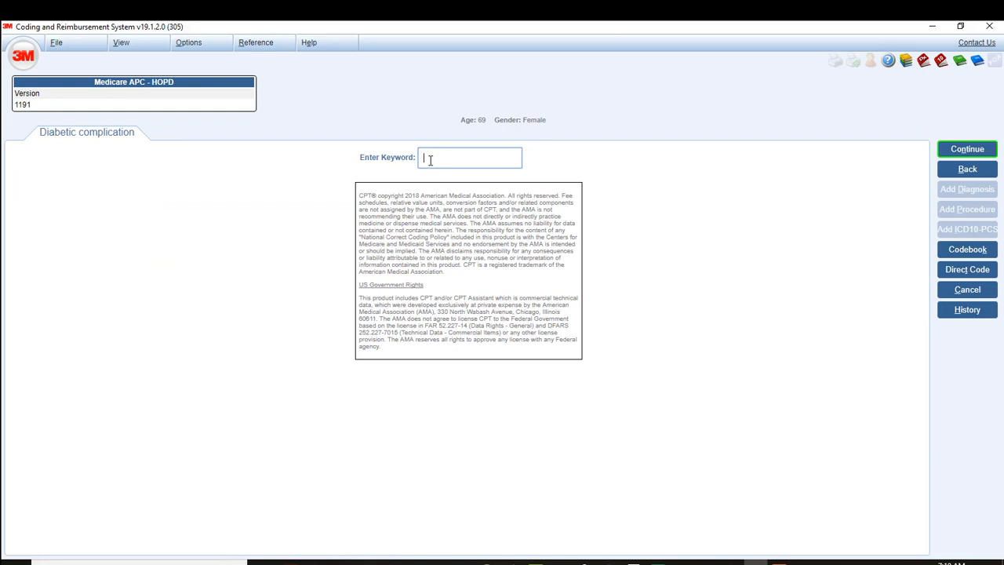
type("u")
key("Return")
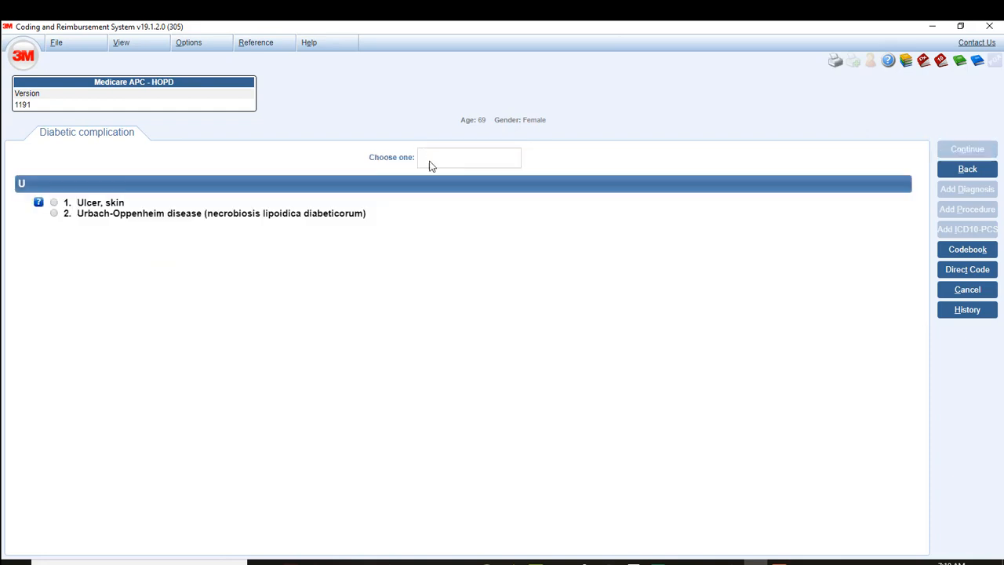
left_click(115, 206)
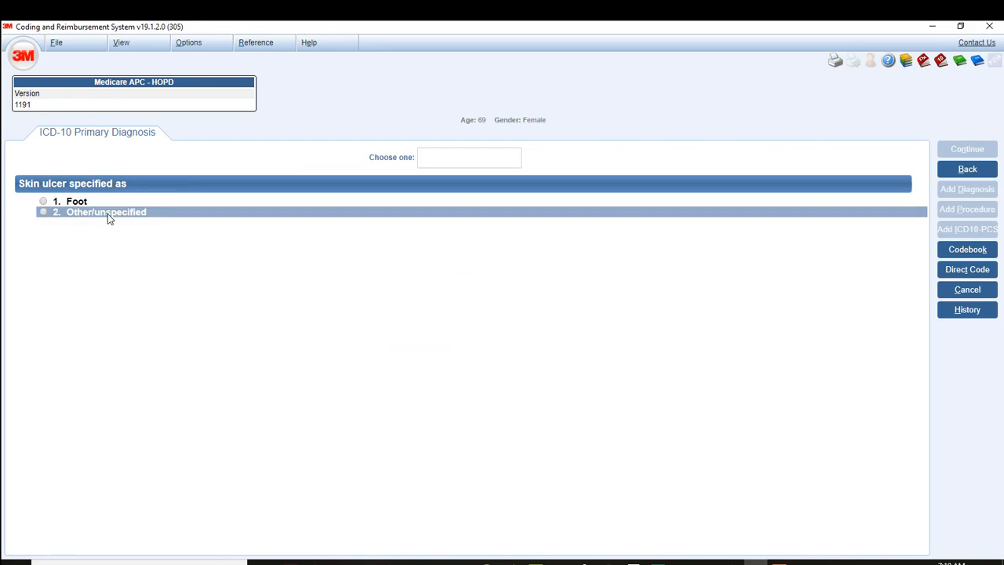
left_click(107, 213)
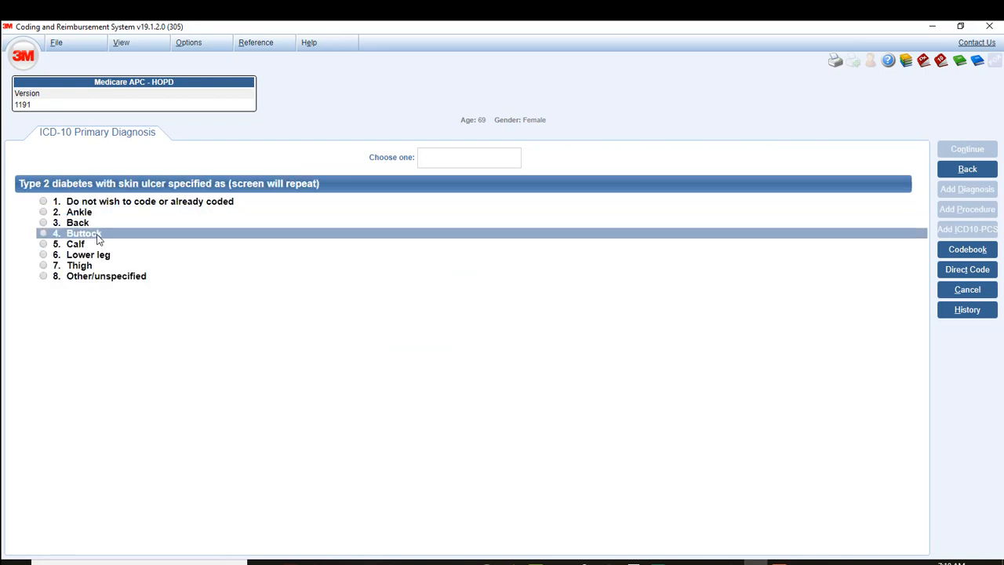
Step: Specify the skin ulcer as buttock with exposed fat layer, not evolved to a higher severity, and code no more ulcer sites
left_click(99, 235)
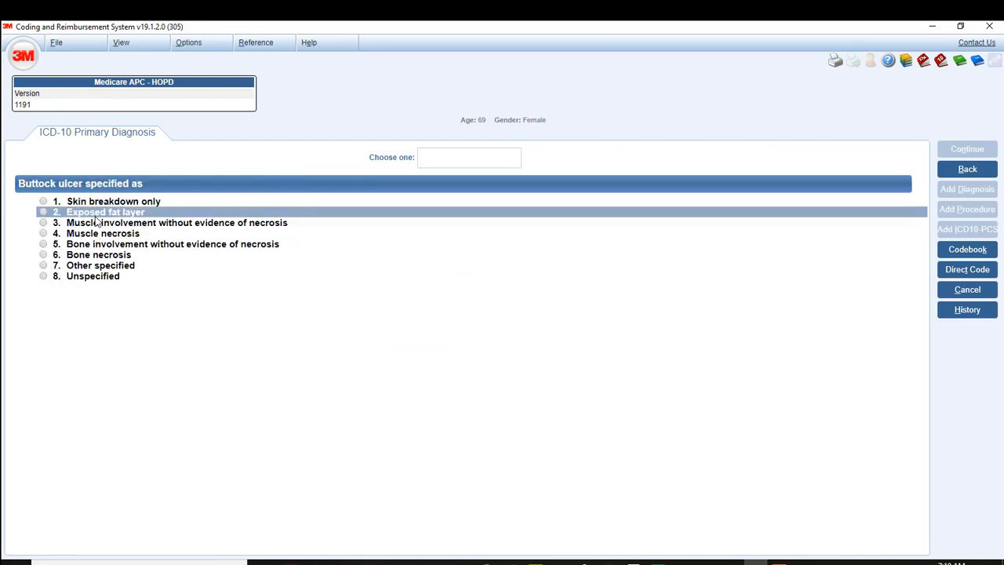
left_click(94, 216)
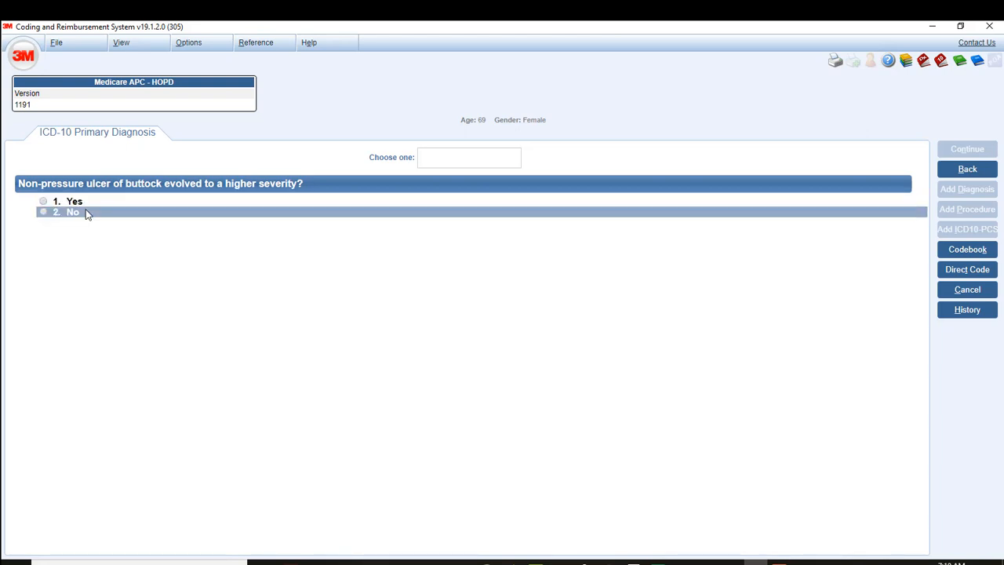
left_click(88, 215)
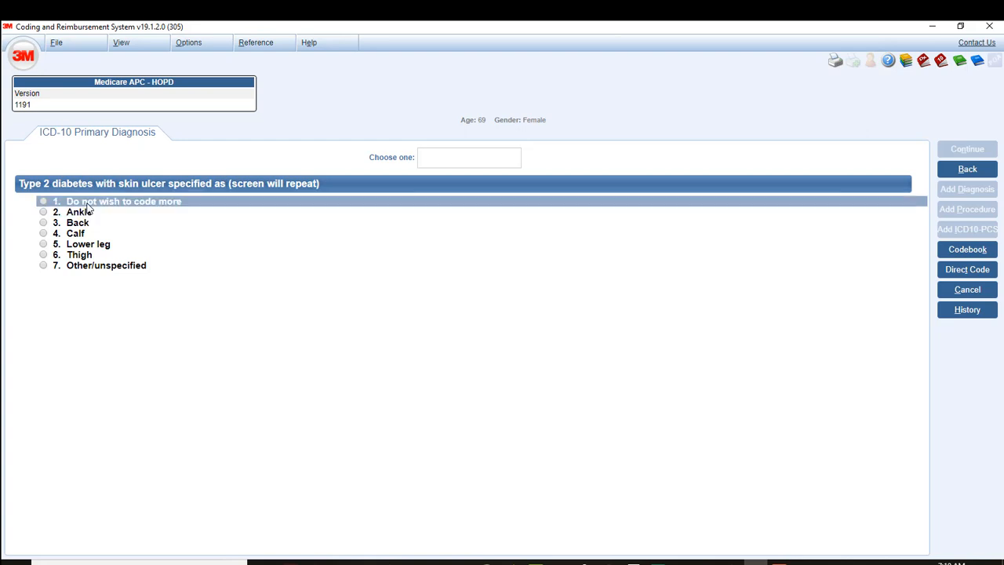
left_click(88, 204)
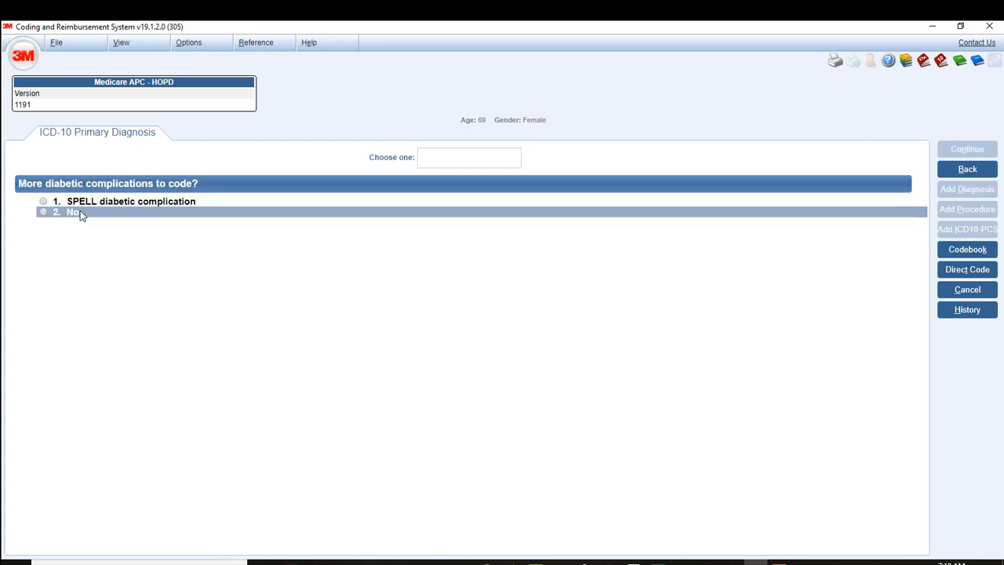
Step: Decline further diabetic complications and code long term (current) use of insulin as the only diabetes control
left_click(82, 214)
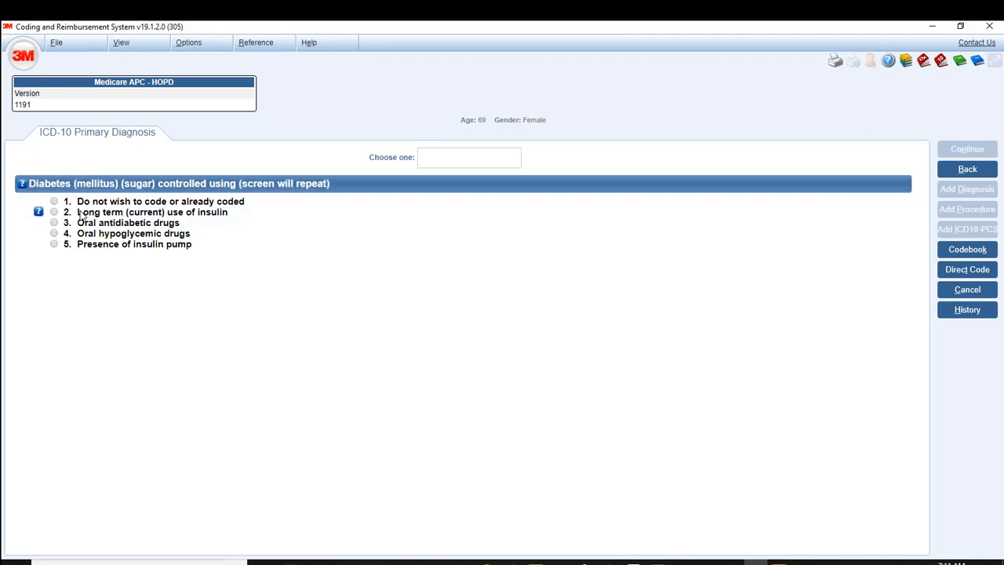
left_click(82, 214)
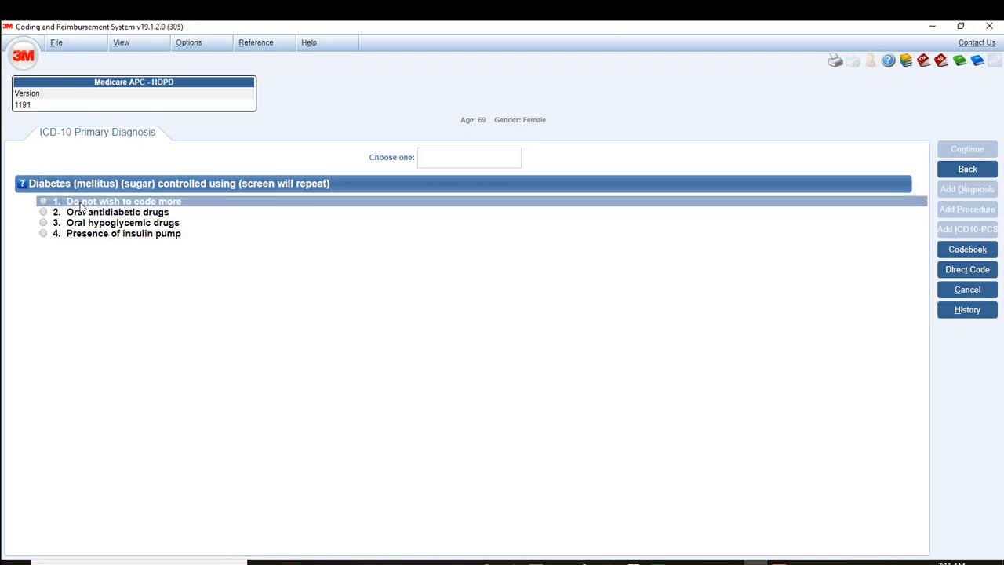
left_click(81, 203)
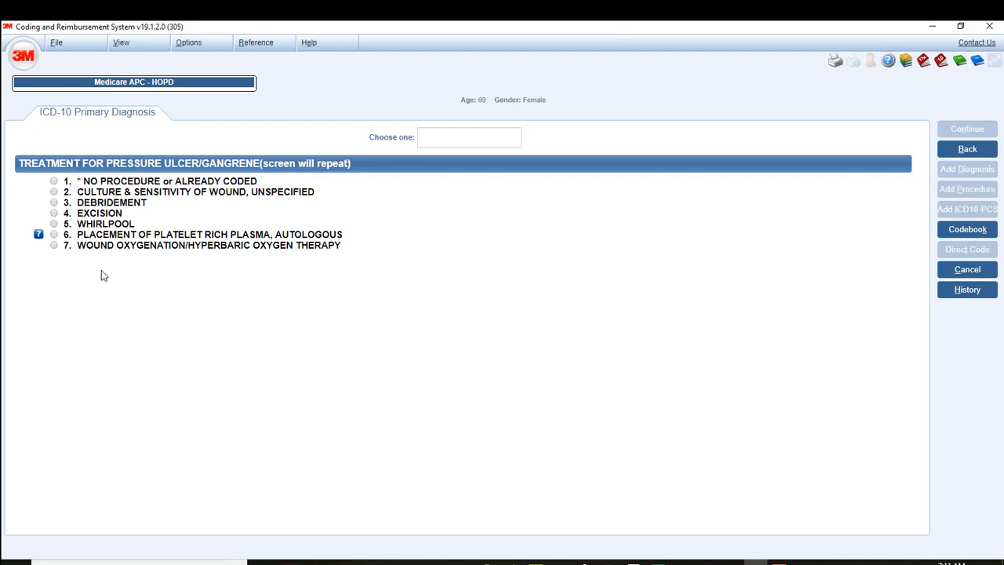
Step: Add unspecified wound culture and sensitivity and a debridement of skin/subcutaneous tissue as ulcer treatments
left_click(396, 192)
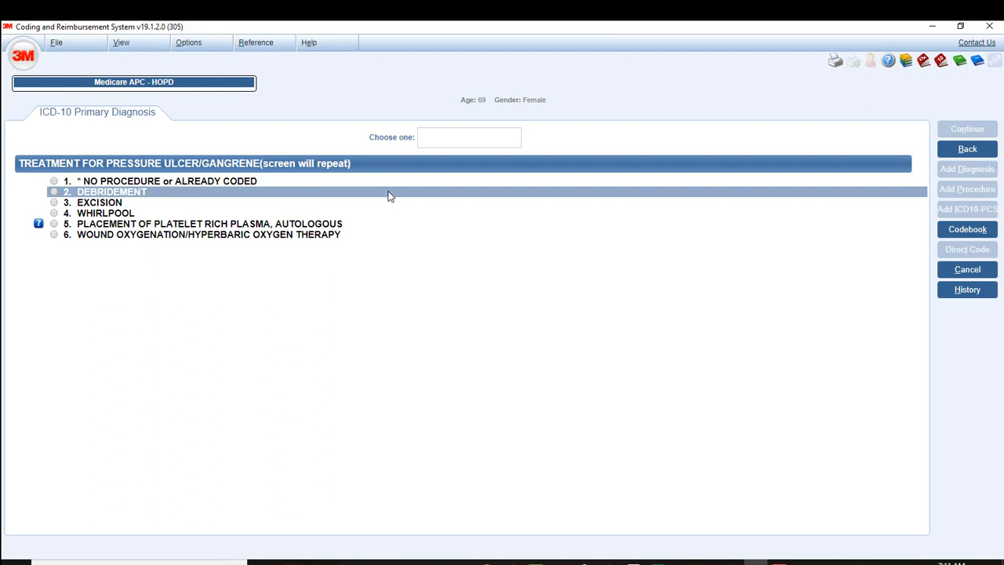
left_click(388, 196)
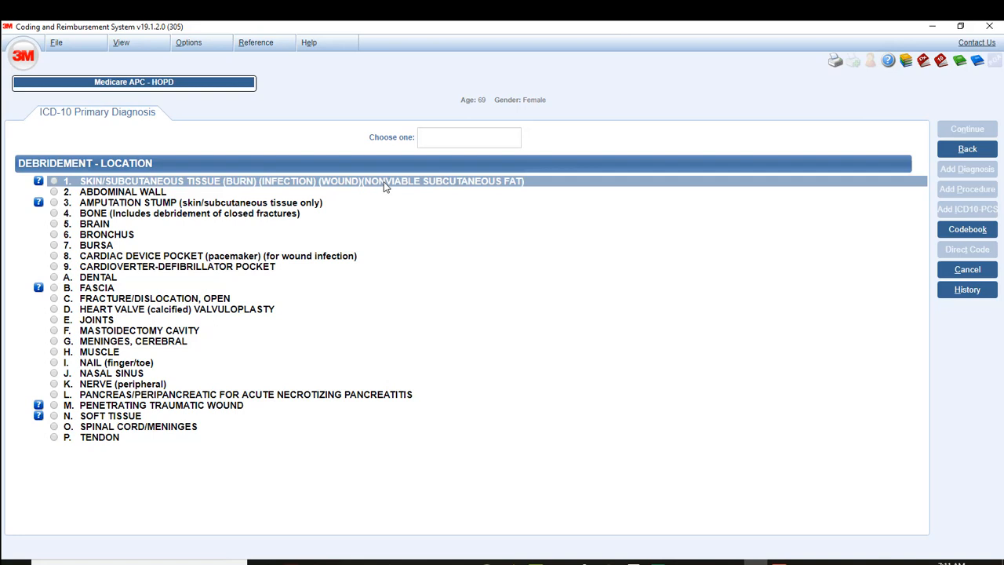
left_click(383, 182)
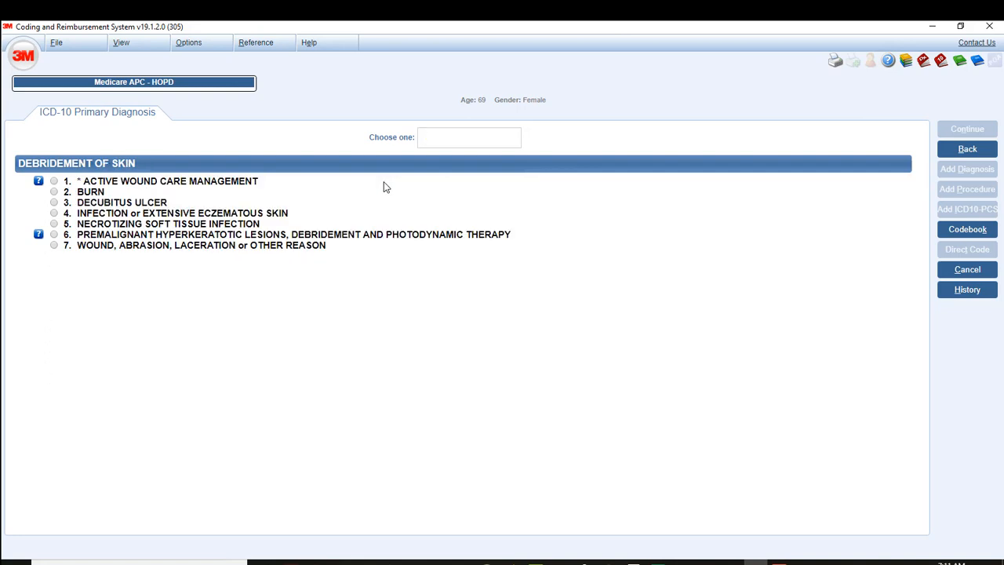
Step: Specify a decubitus ulcer debridement at subcutaneous tissue depth, enter its total surface area, and add no further treatment
left_click(320, 205)
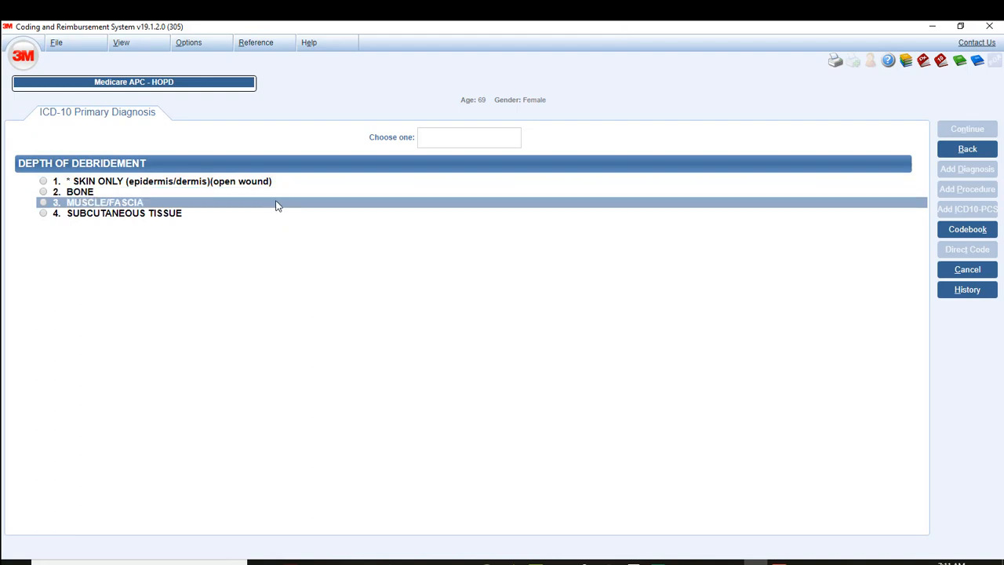
left_click(239, 217)
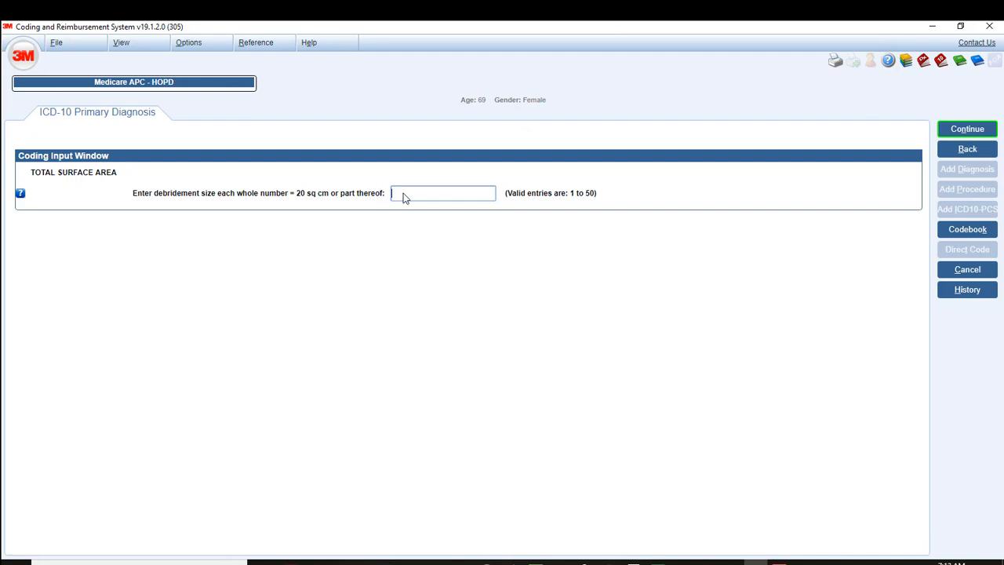
left_click(405, 196)
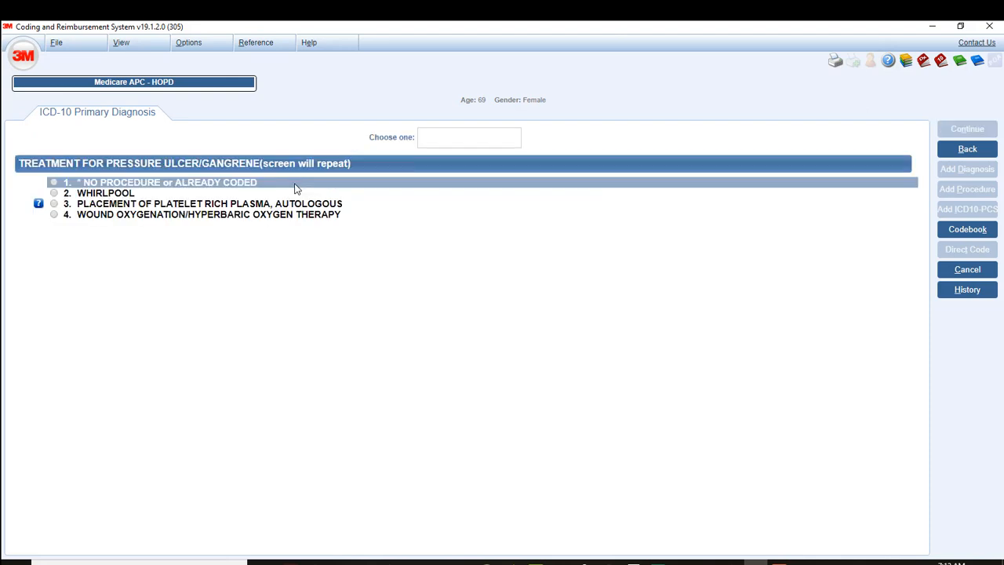
left_click(294, 185)
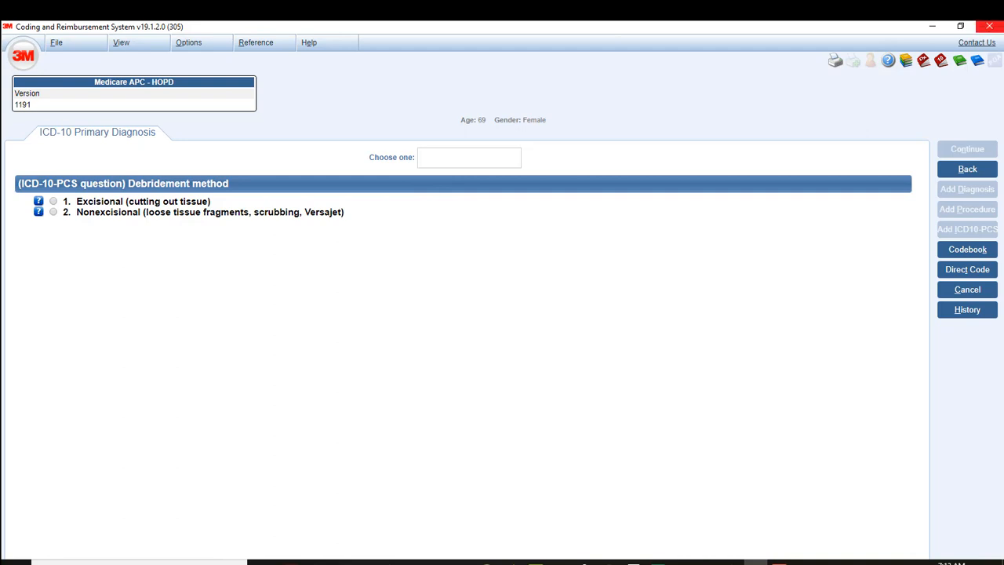
Step: Answer the ICD-10-PCS questions with excisional debridement of the sacral region and no additional excision, and acknowledge the code message
left_click(116, 202)
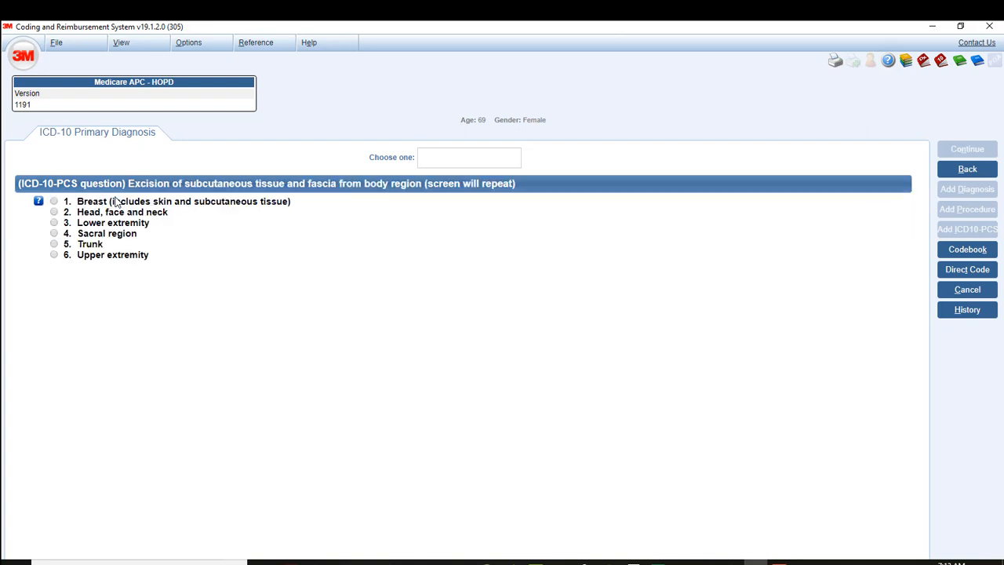
left_click(104, 234)
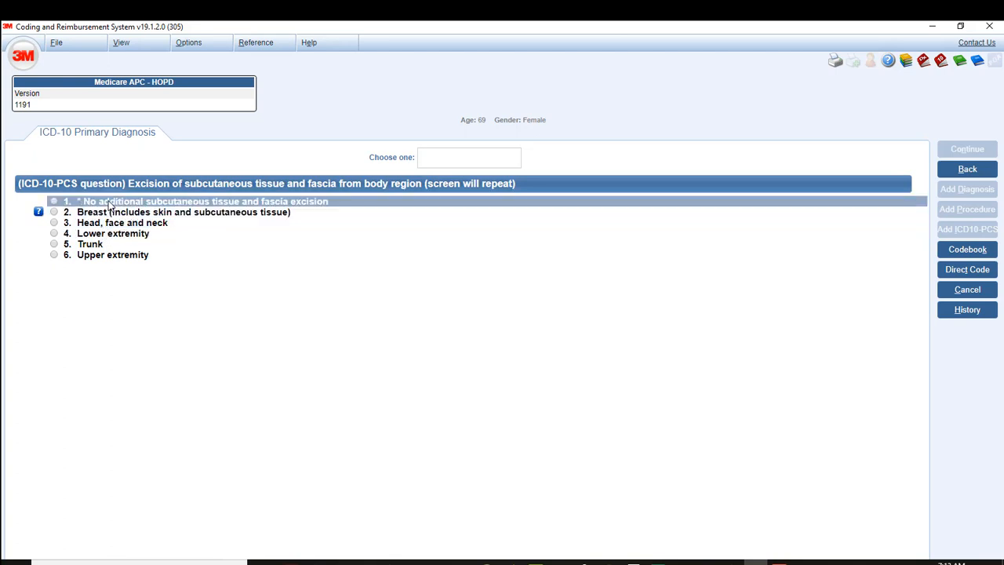
left_click(110, 203)
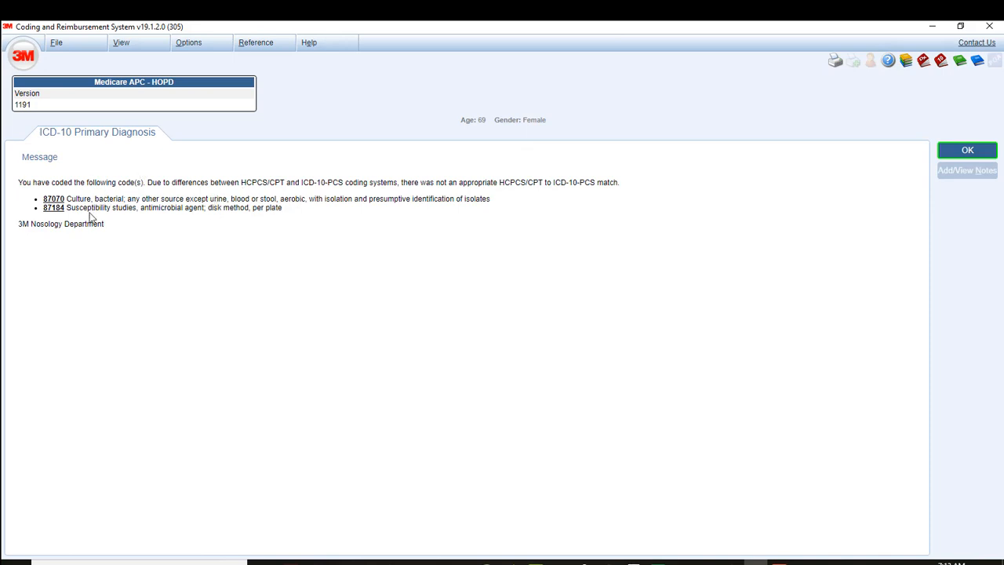
left_click(969, 151)
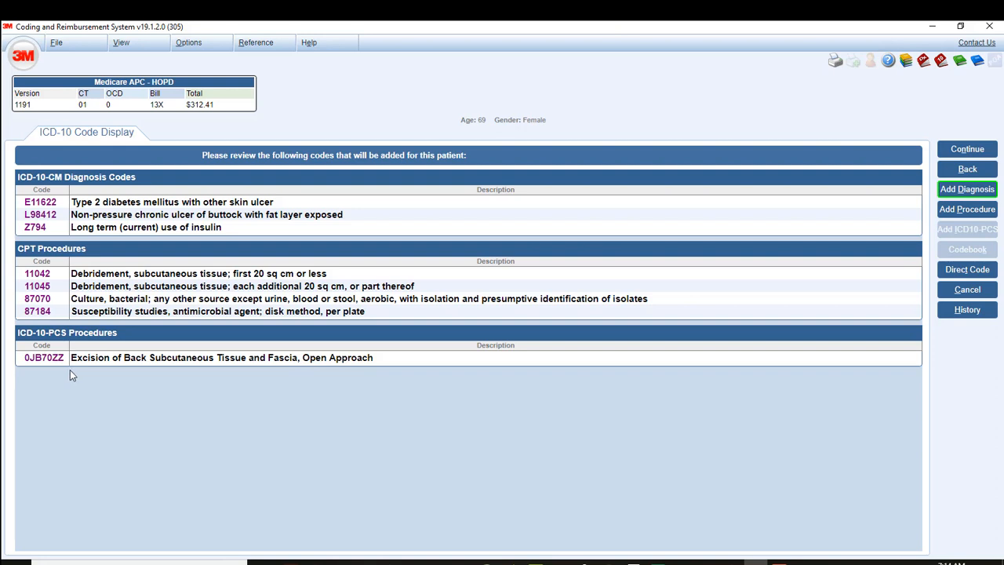
Step: Accept the coded diagnoses and procedures for the patient and review the summary's estimated Medicare APC reimbursement and claim details
left_click(969, 151)
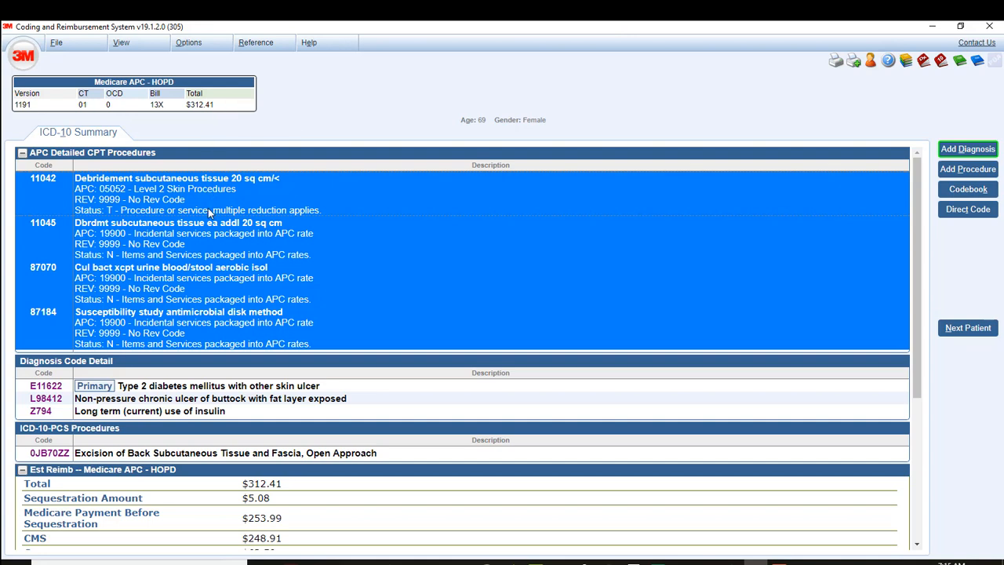
scroll(232, 288, "down", 4)
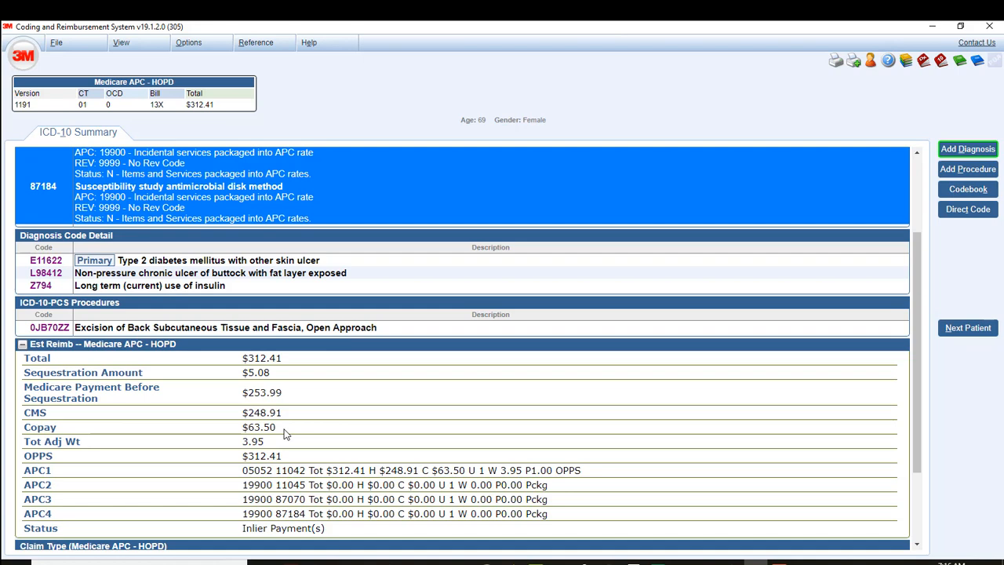
scroll(285, 434, "down", 2)
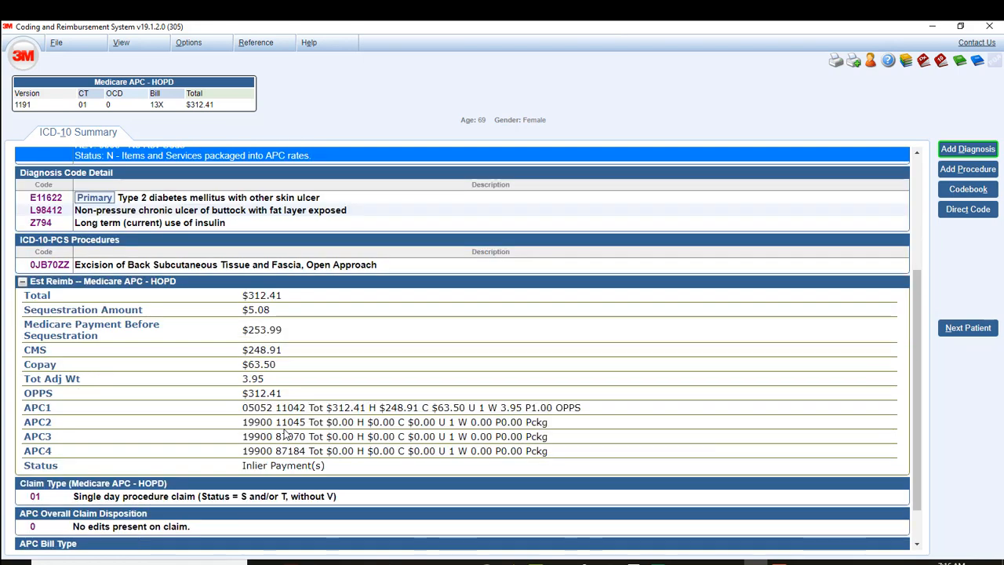
scroll(285, 433, "down", 2)
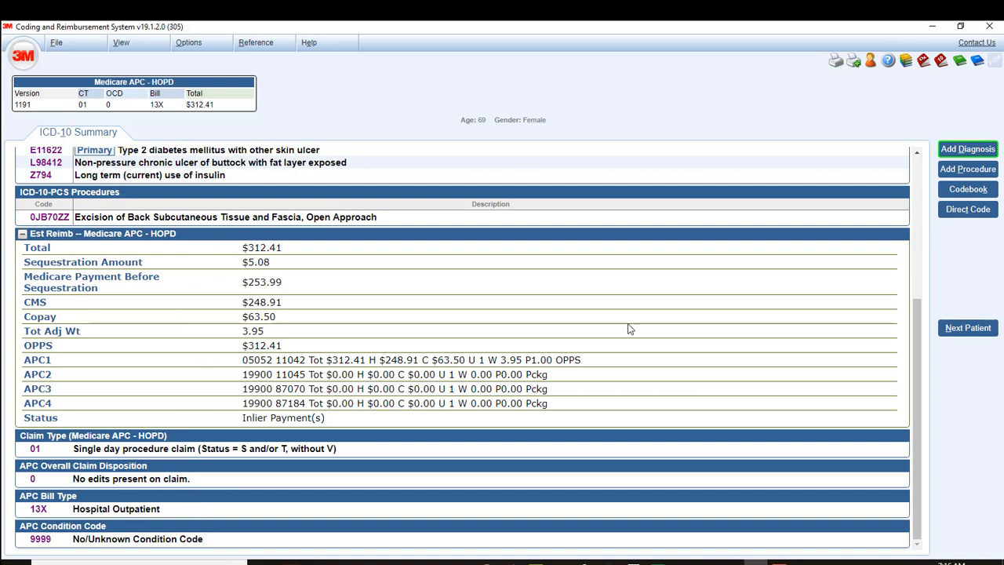
Step: Start the next patient's record with age at admission 69 and continue to the bill type selection
left_click(973, 333)
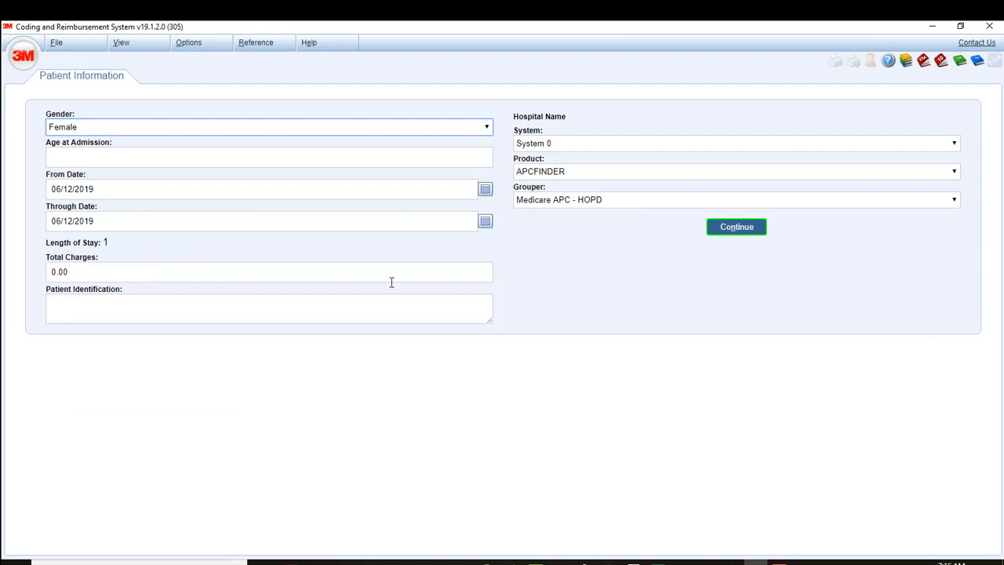
left_click(169, 157)
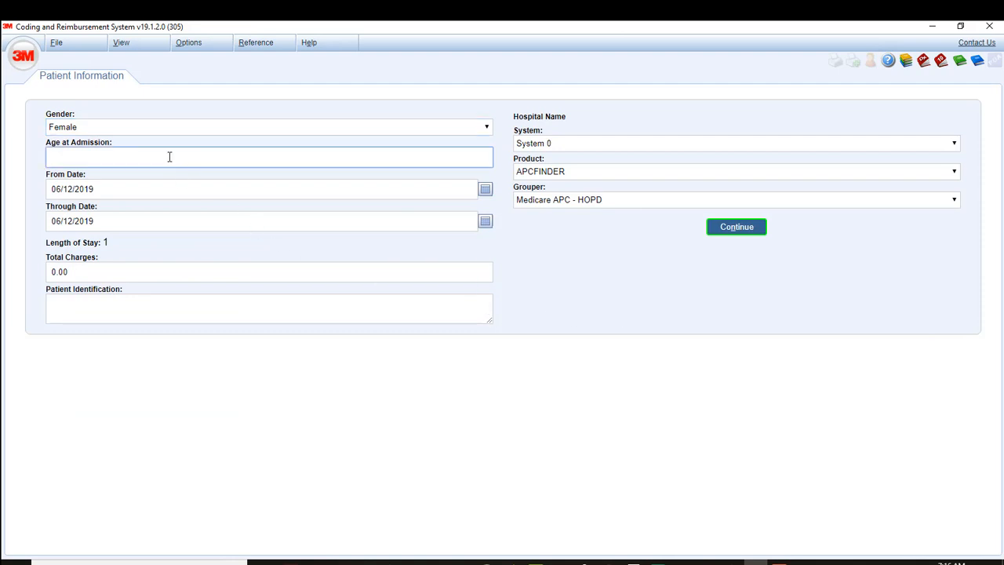
type("69")
left_click(718, 235)
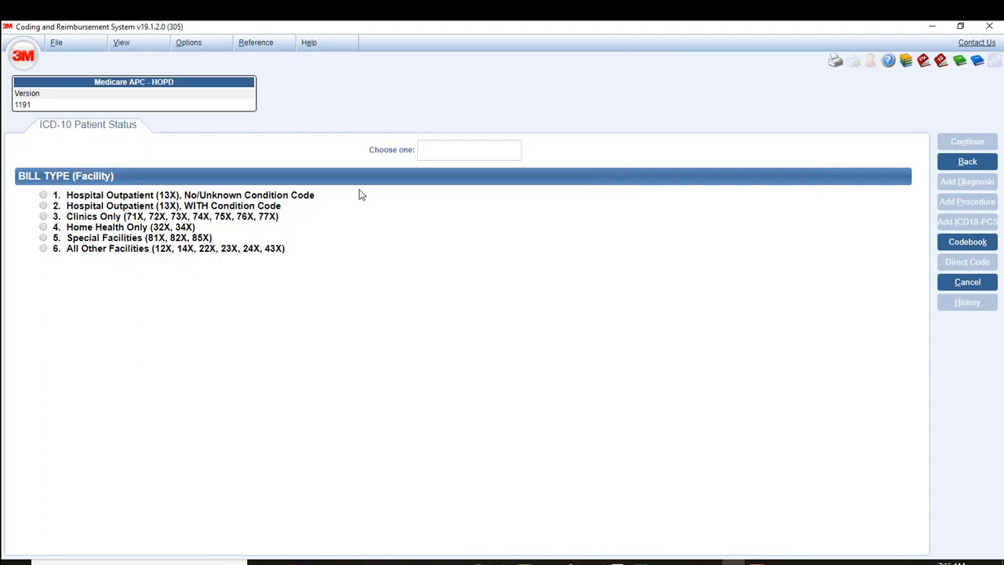
Step: Set the hospital outpatient bill type with no/unknown condition code, and find the primary diagnosis by keyword DIAB as type 2 diabetes mellitus
left_click(297, 199)
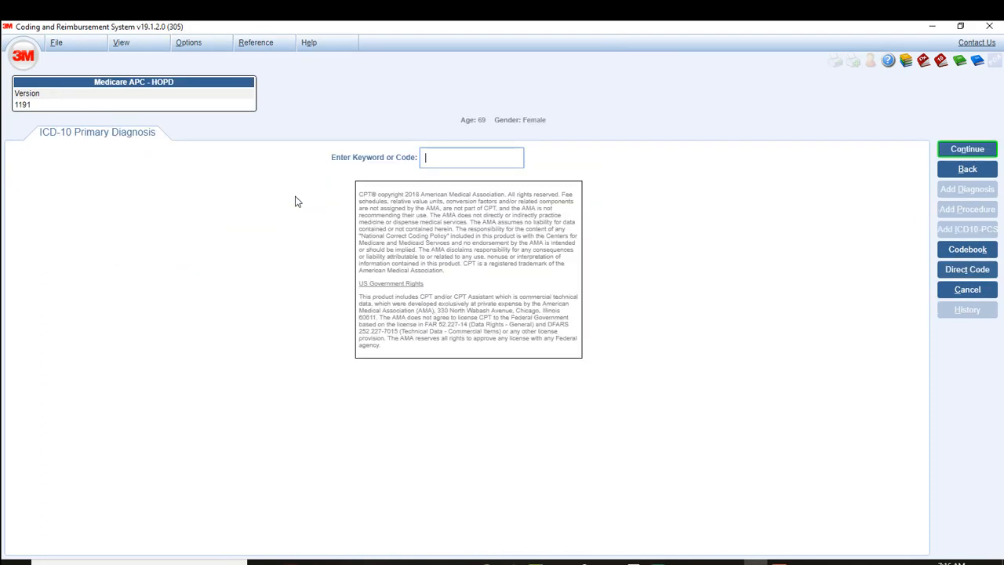
left_click(449, 155)
type("DIAB")
key("Return")
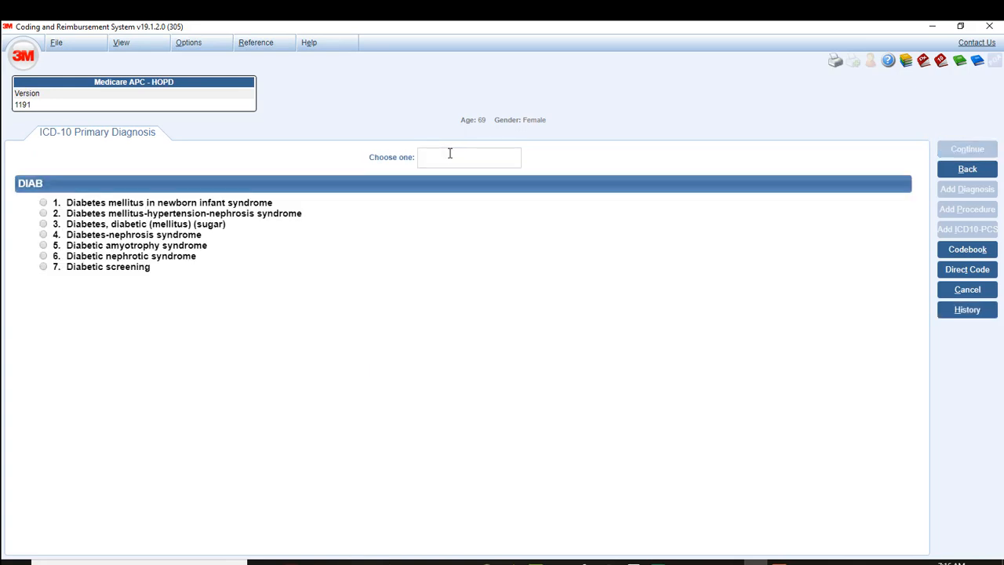
left_click(193, 226)
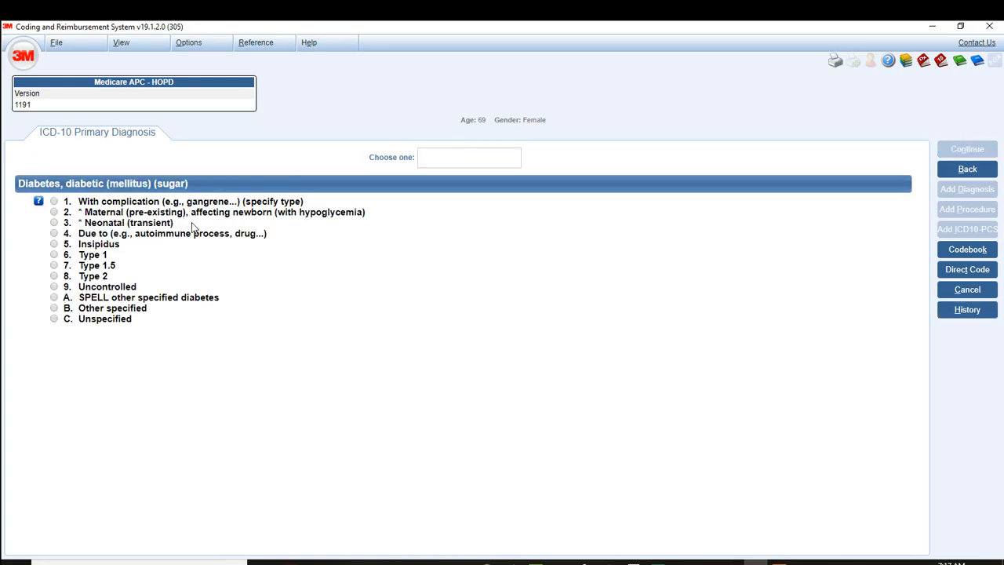
left_click(112, 277)
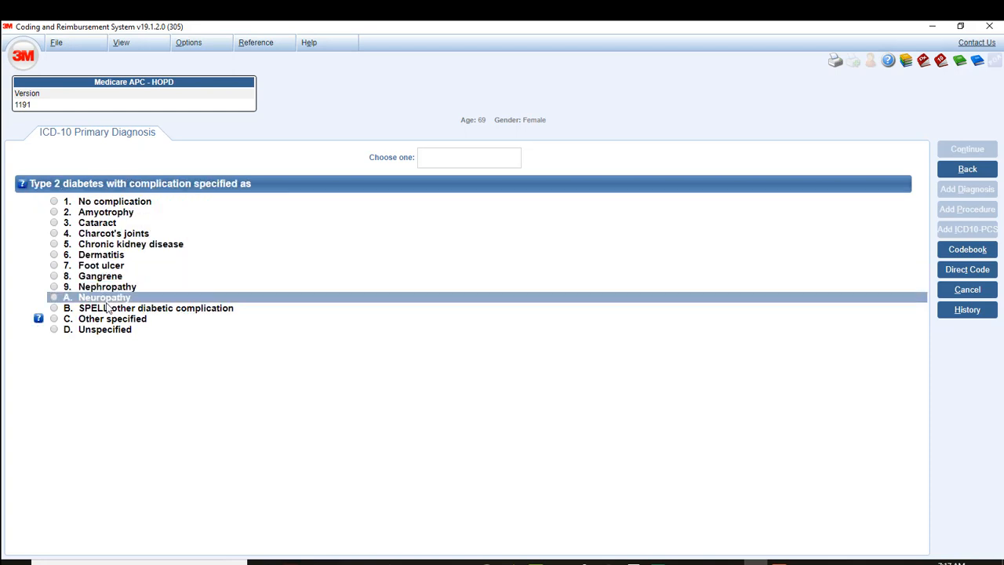
Step: Spell the other diabetic complication with keyword U as a skin ulcer, other than foot, located on the buttock with exposed fat layer
left_click(108, 308)
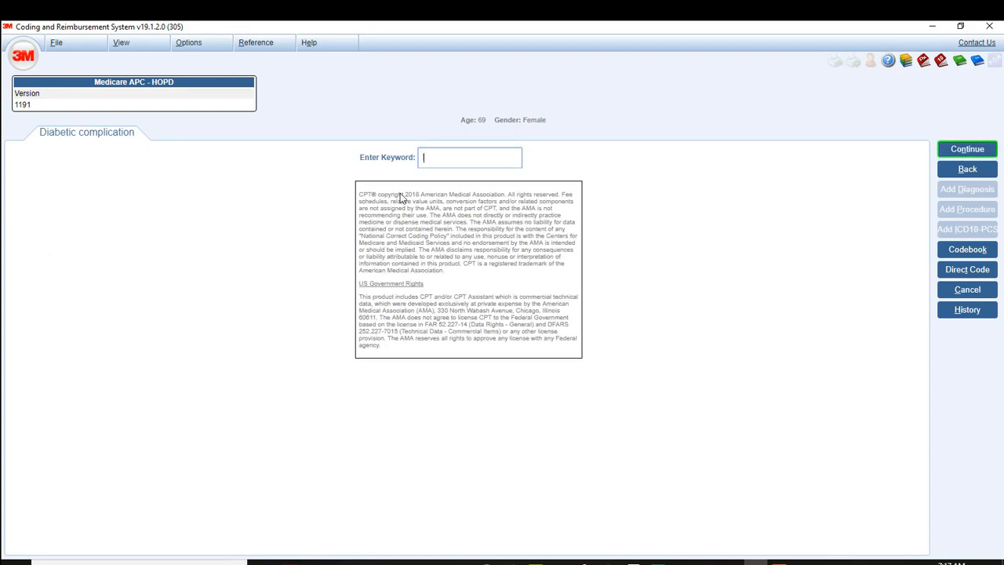
type("u")
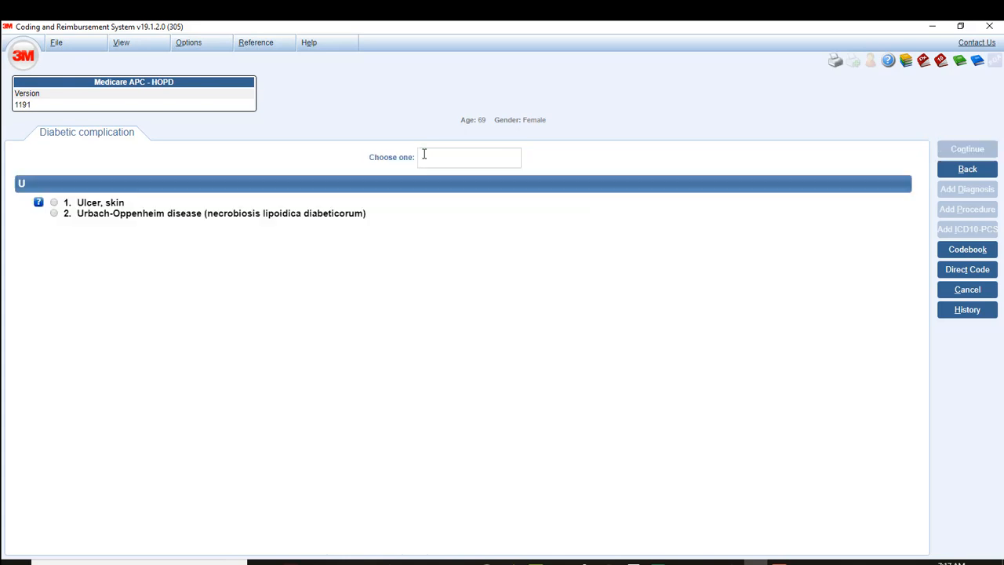
left_click(96, 203)
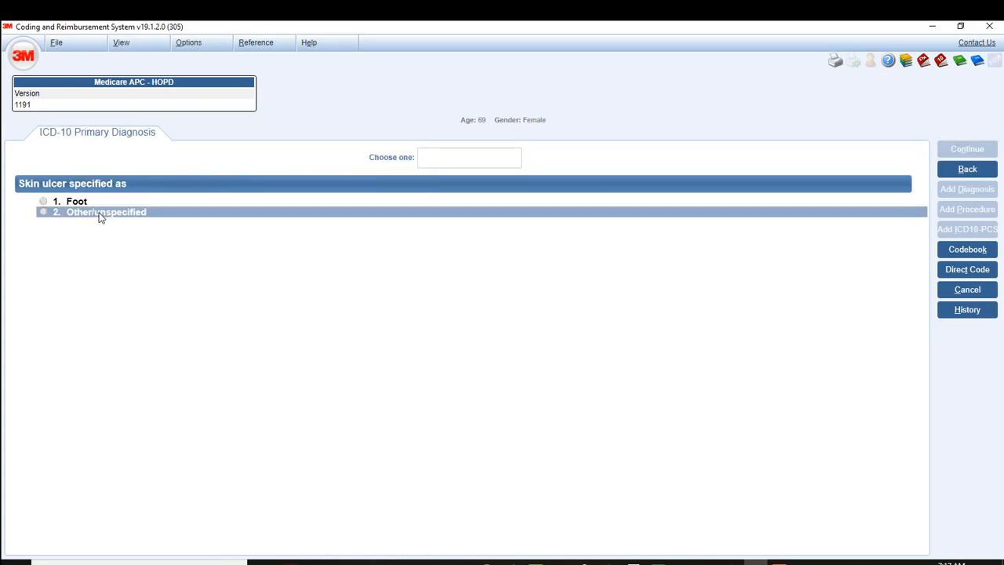
left_click(100, 217)
left_click(94, 236)
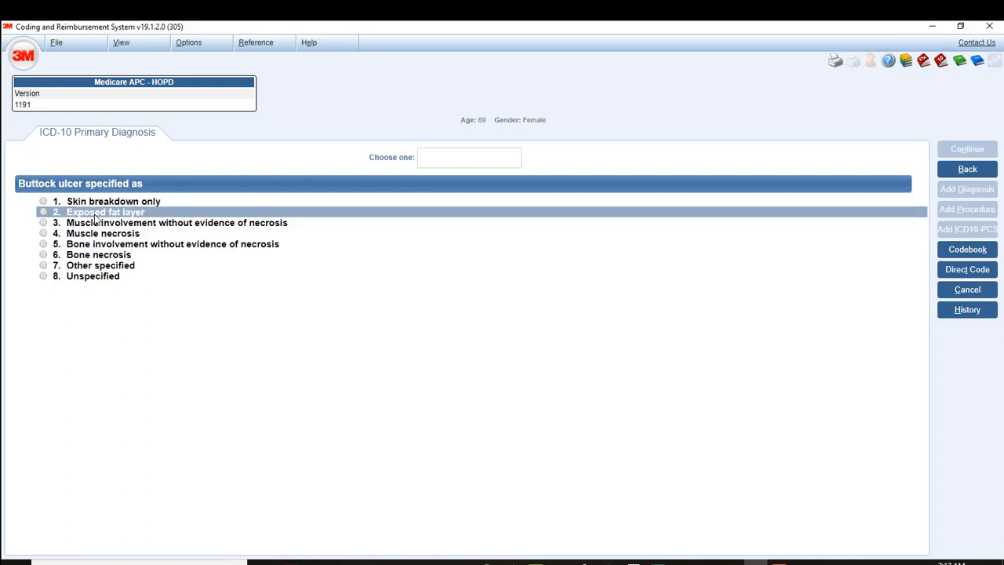
left_click(96, 214)
Step: Finish the diabetes diagnosis with no more skin ulcers or diabetic complications, and include long-term use of insulin
left_click(72, 212)
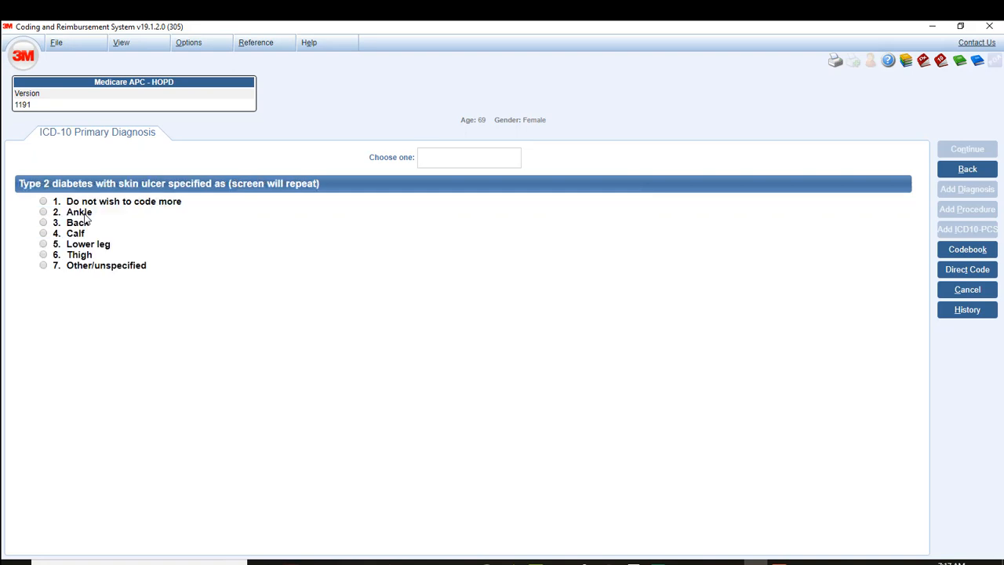
left_click(84, 212)
left_click(84, 202)
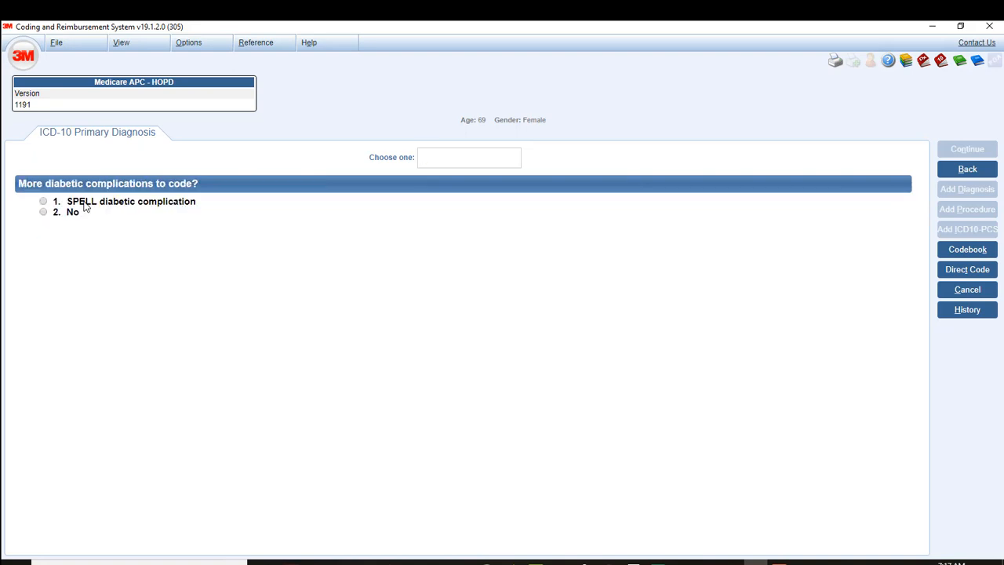
left_click(82, 211)
left_click(81, 213)
left_click(84, 202)
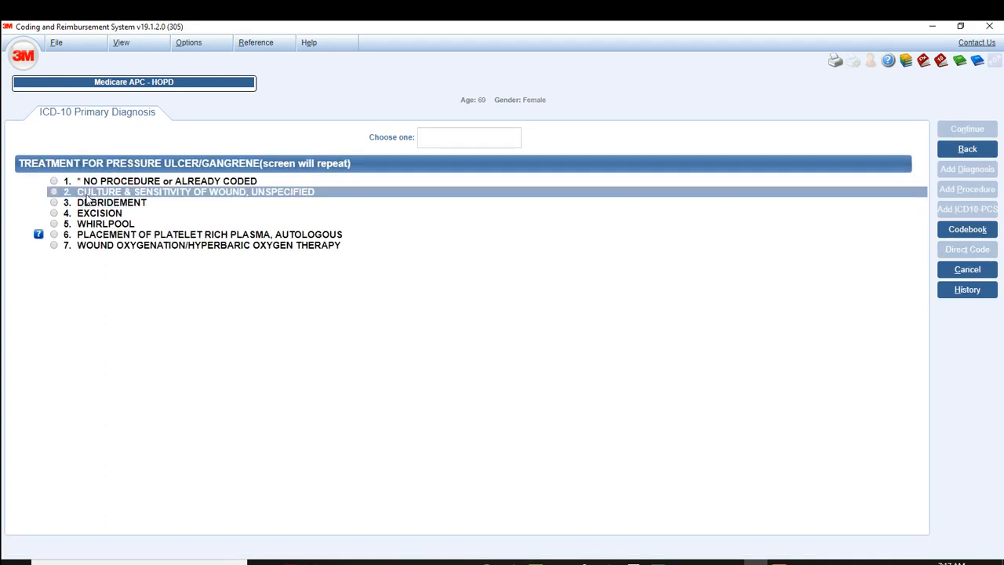
Step: Add an unspecified wound culture and sensitivity, plus decubitus ulcer debridement of skin at subcutaneous tissue depth with a size entry of 2
left_click(86, 195)
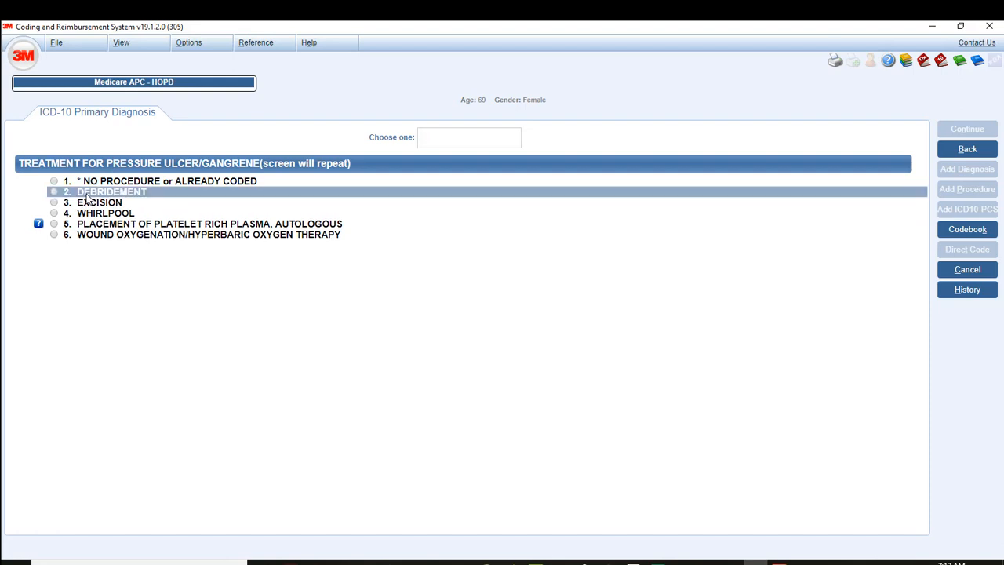
left_click(87, 195)
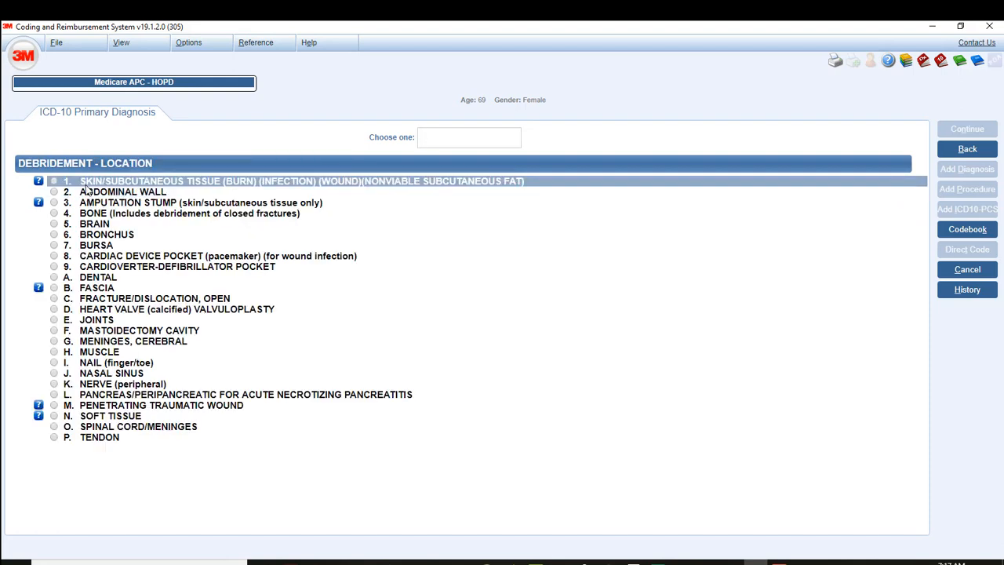
left_click(88, 186)
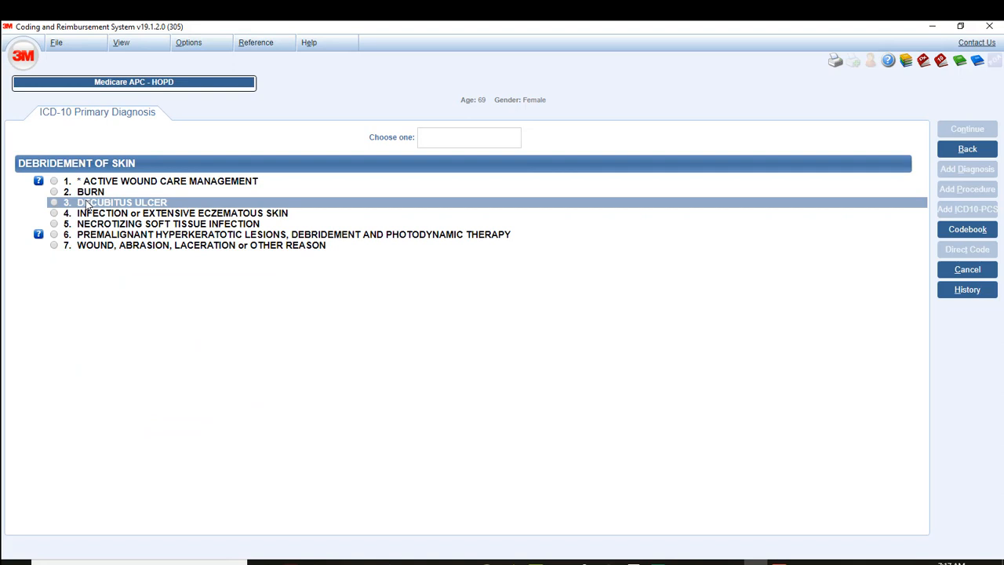
left_click(88, 204)
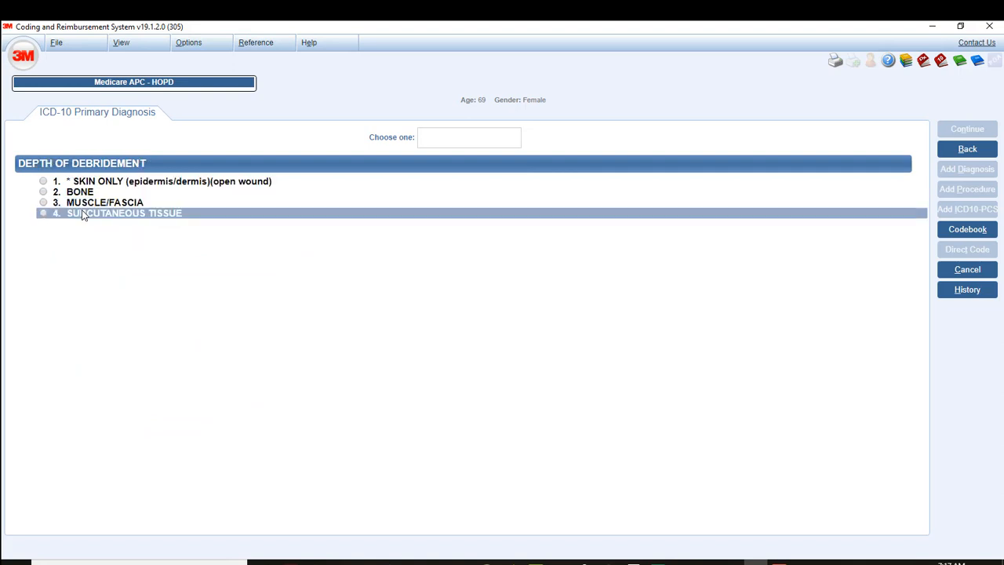
left_click(83, 214)
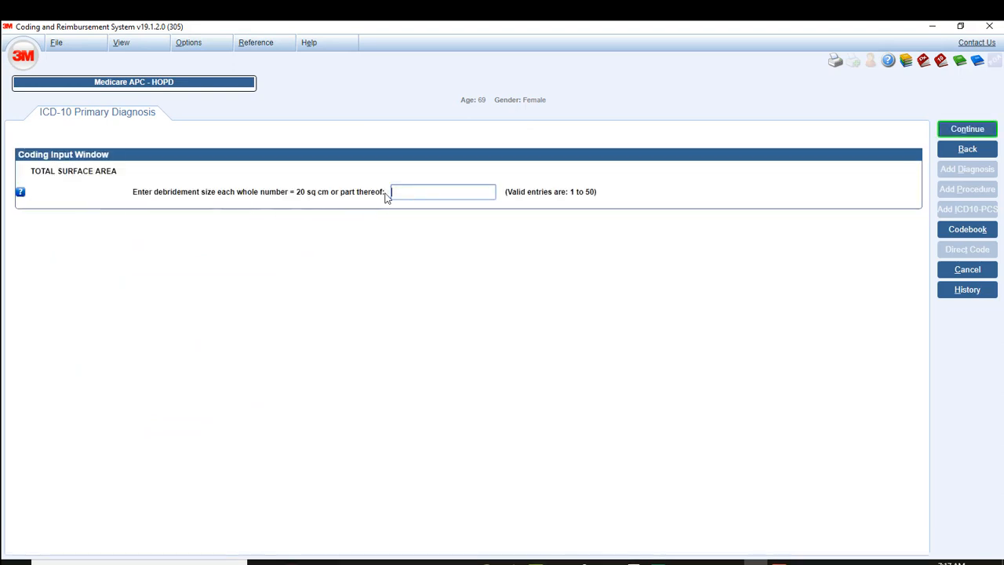
type("2")
left_click(967, 132)
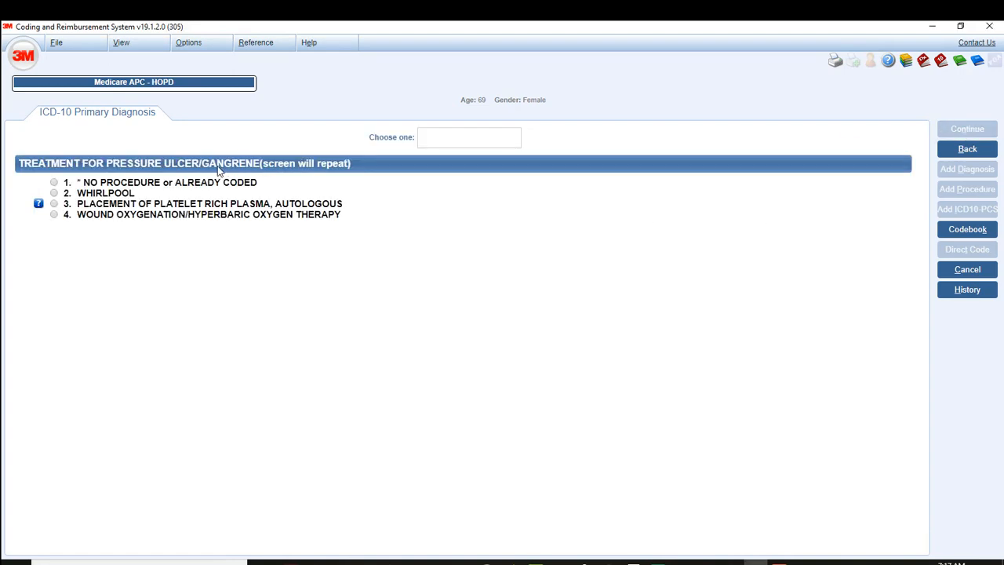
Step: Add hyperbaric wound oxygenation as a CPT code with physician attendance/supervision for 1 session, and code no further treatment
left_click(220, 215)
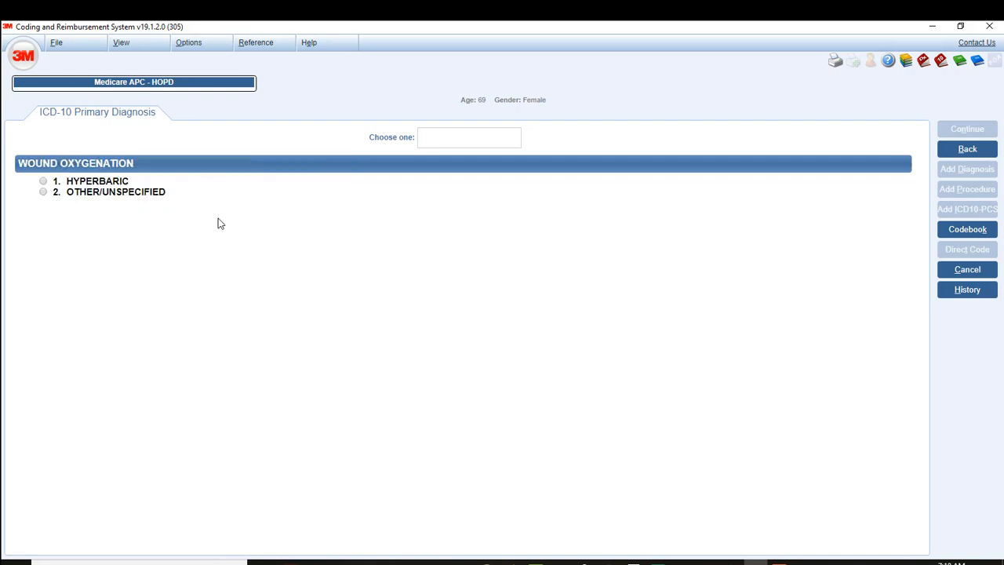
left_click(115, 185)
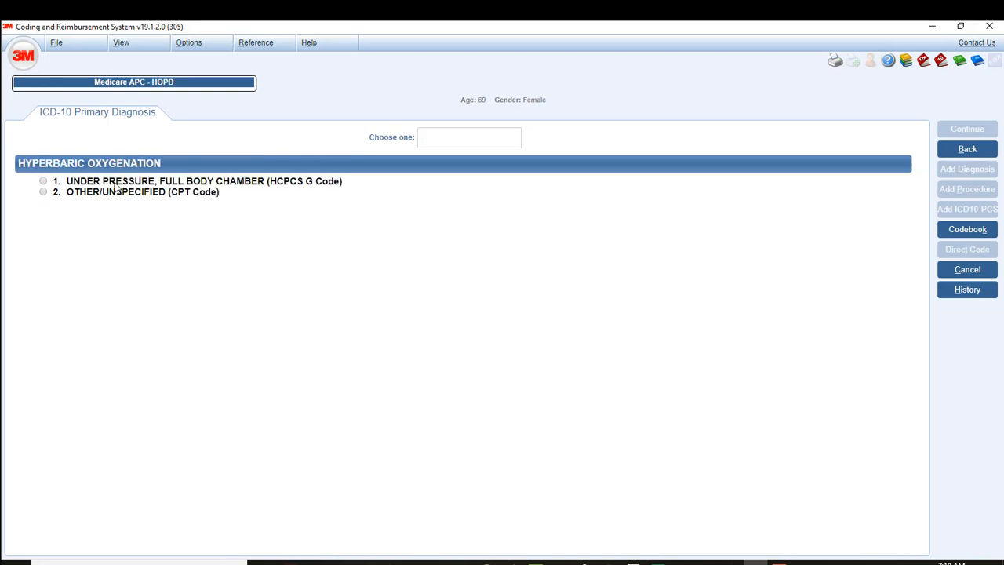
left_click(109, 193)
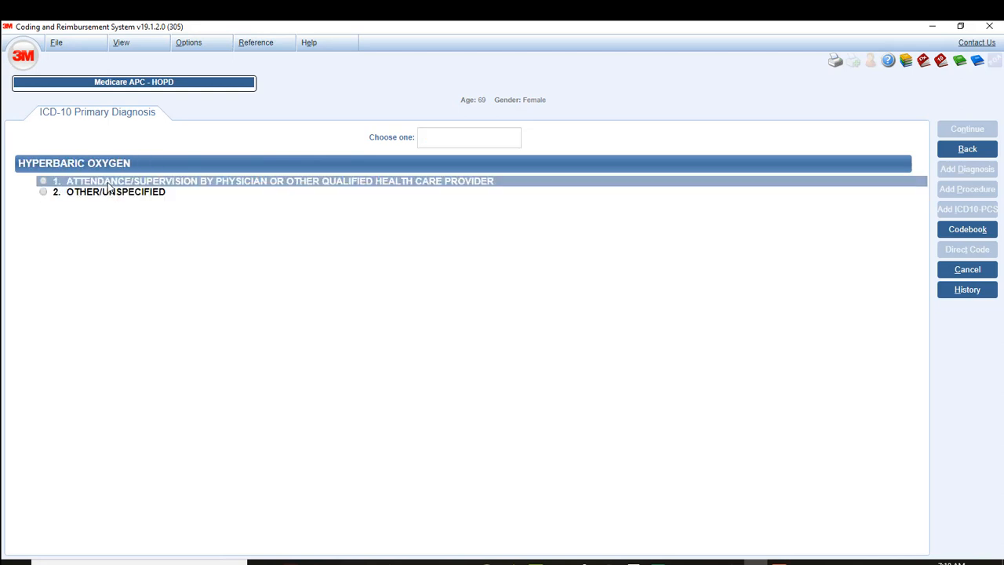
left_click(107, 182)
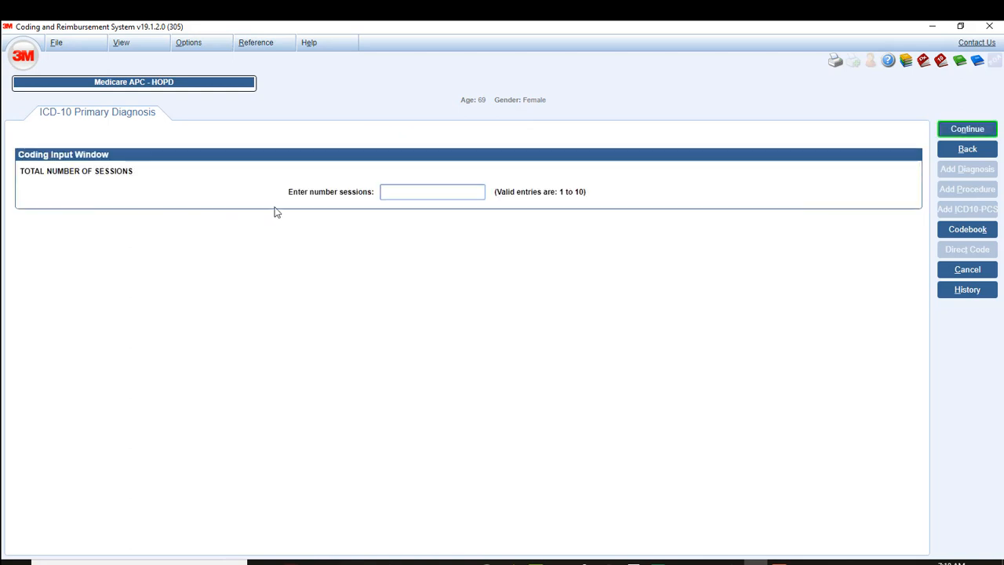
type("1")
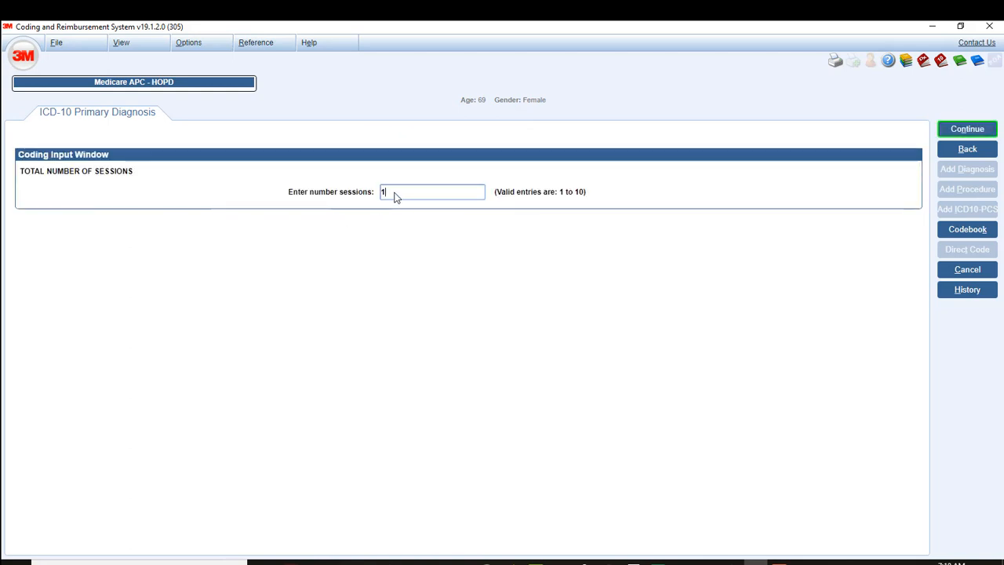
left_click(987, 131)
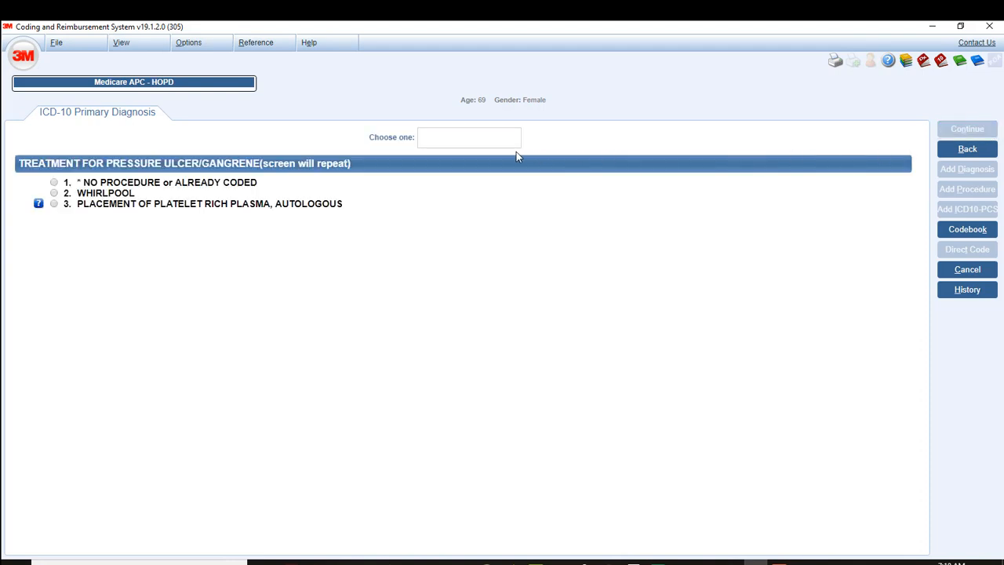
left_click(245, 183)
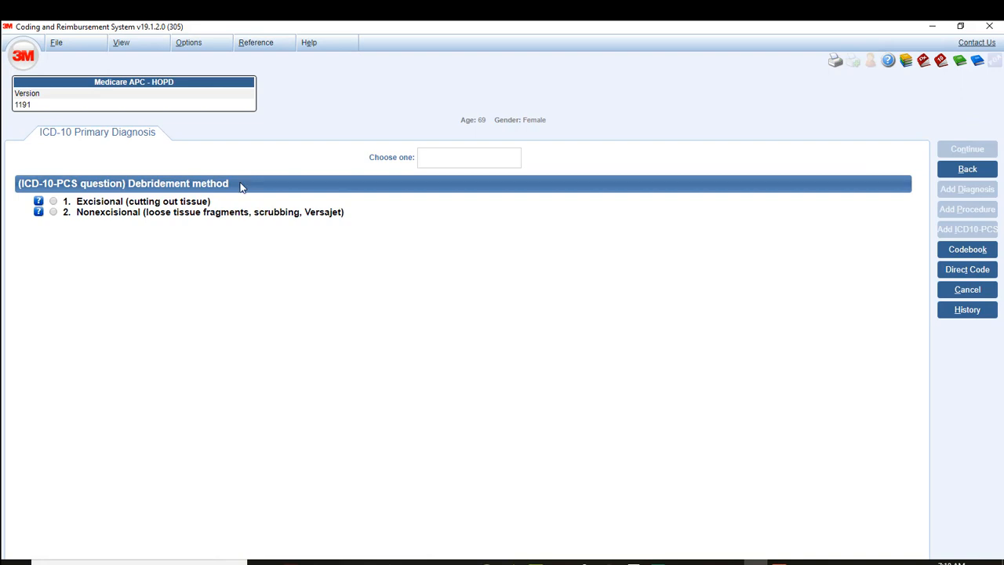
Step: Answer the ICD-10-PCS questions with excisional debridement of the sacral region and no additional subcutaneous tissue and fascia excision
left_click(205, 204)
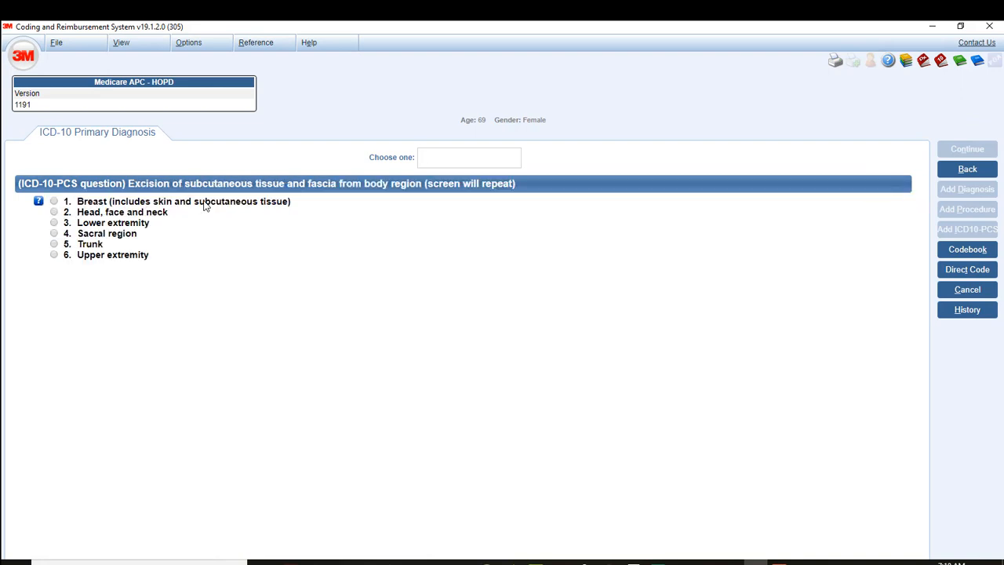
left_click(135, 235)
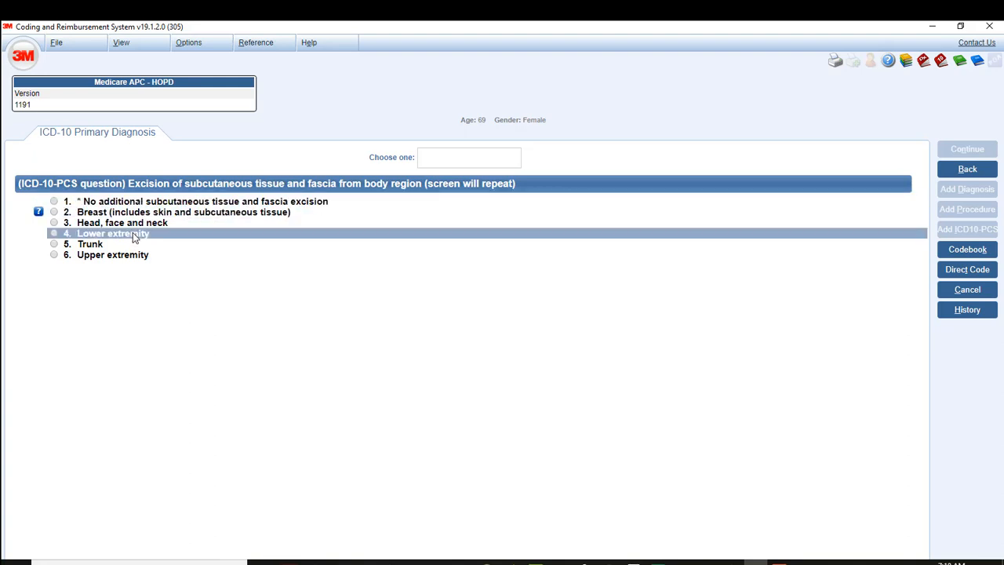
left_click(133, 200)
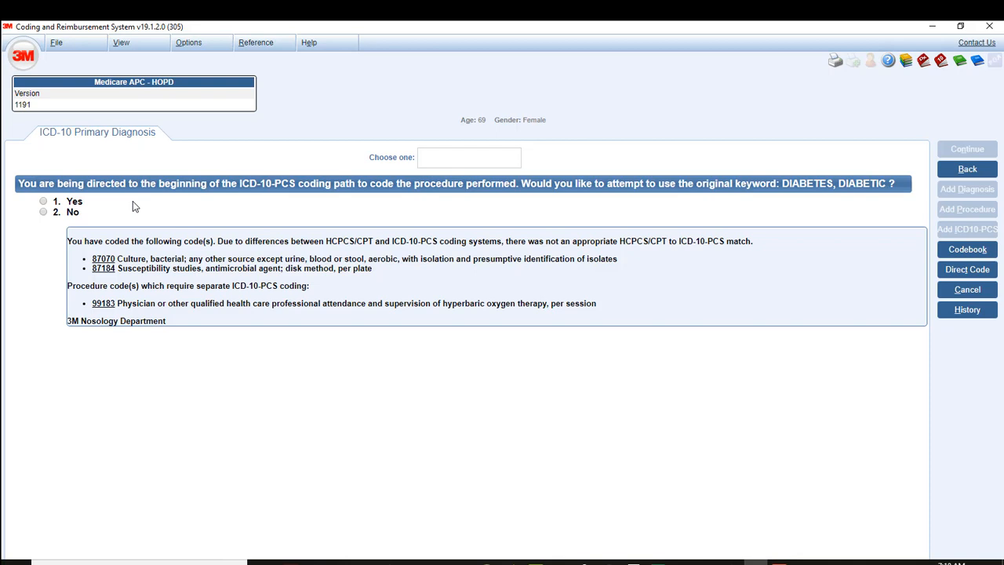
left_click(132, 201)
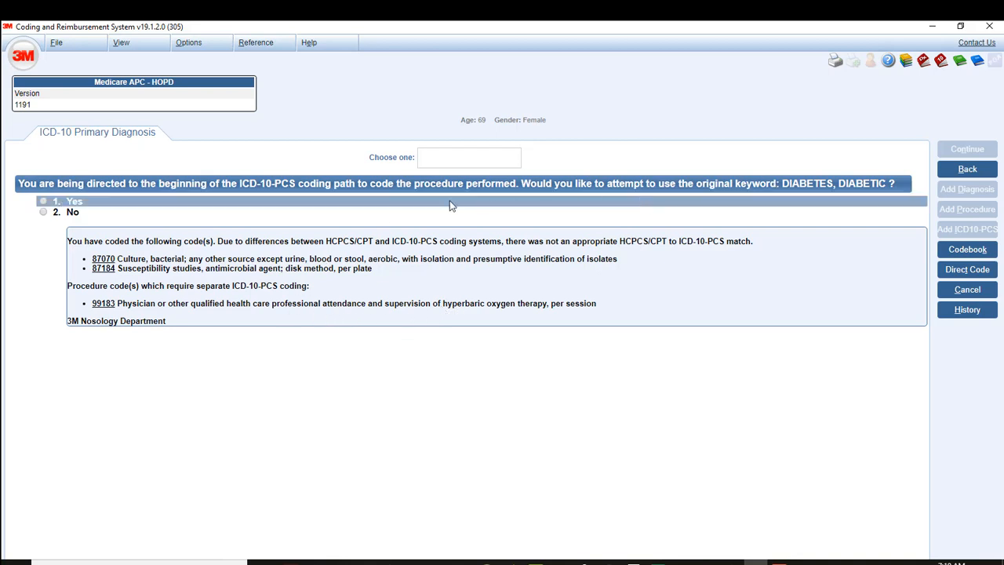
Step: Decline the original diabetes keyword and code the ICD-10 procedure by keyword OX as intermittent hyperbaric oxygenation
left_click(73, 213)
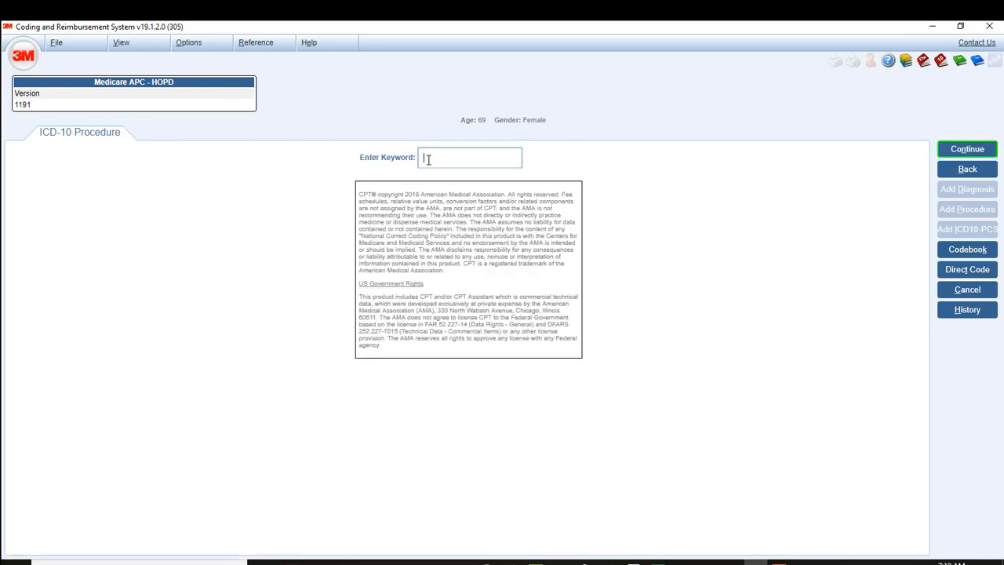
type("ox")
key("Return")
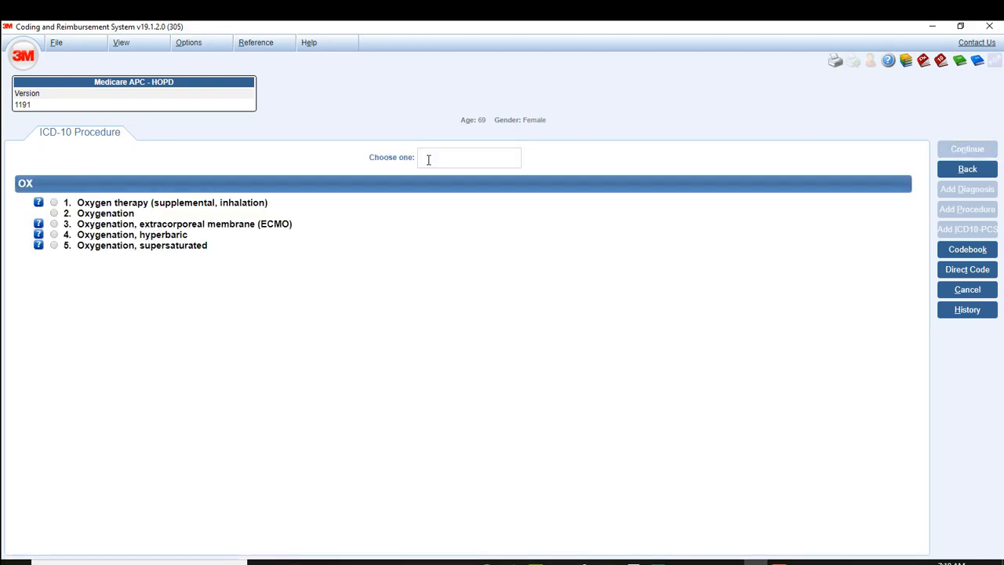
left_click(185, 237)
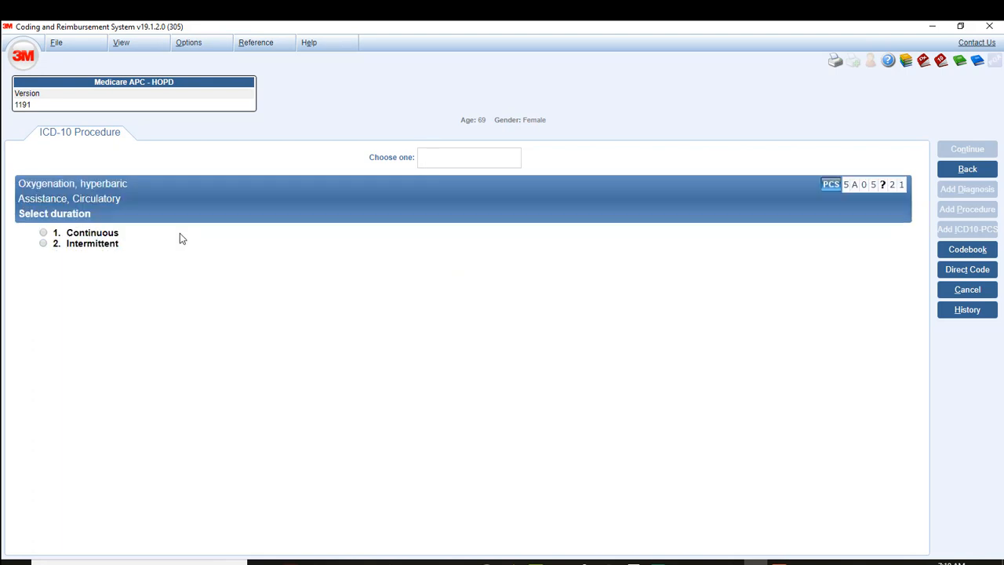
left_click(108, 244)
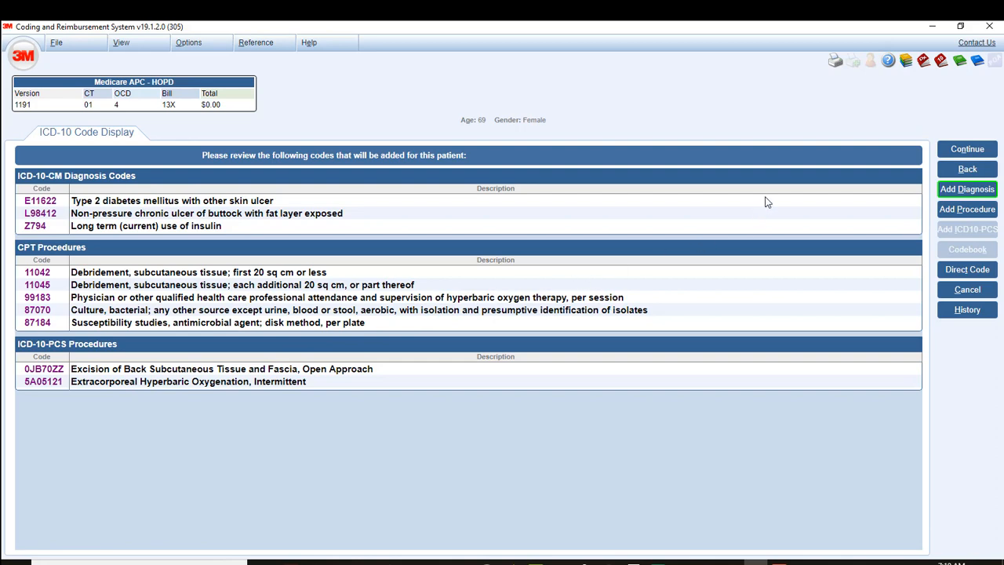
Step: Accept the patient's codes and review the summary's APC procedure details, claim edits, estimated Medicare reimbursement and claim disposition
left_click(959, 153)
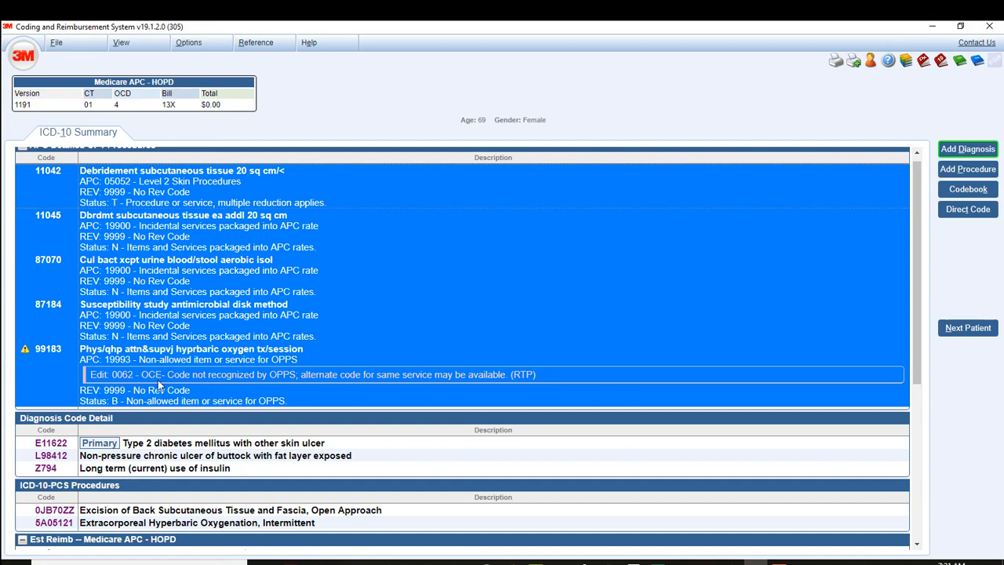
scroll(159, 385, "down", 2)
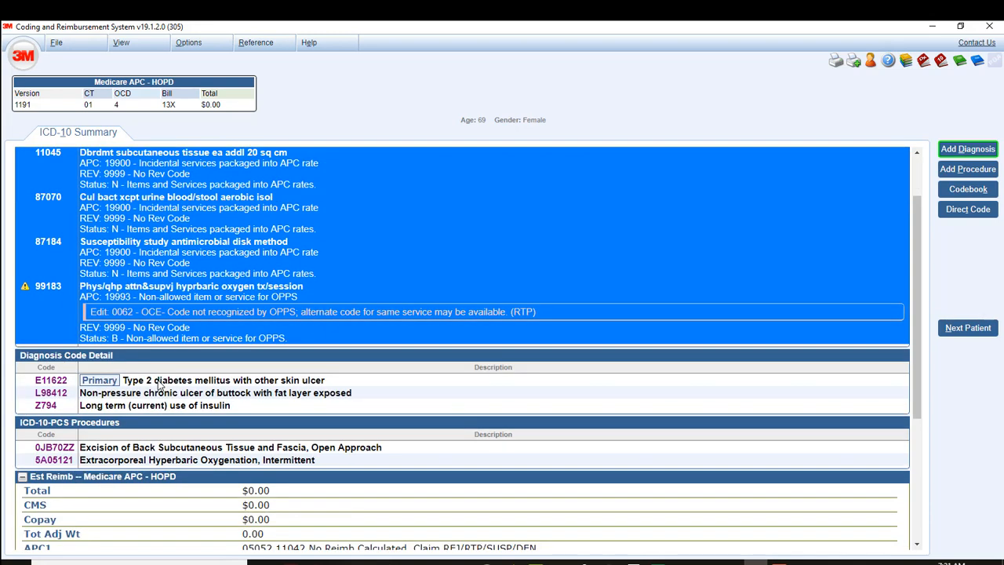
scroll(158, 381, "down", 6)
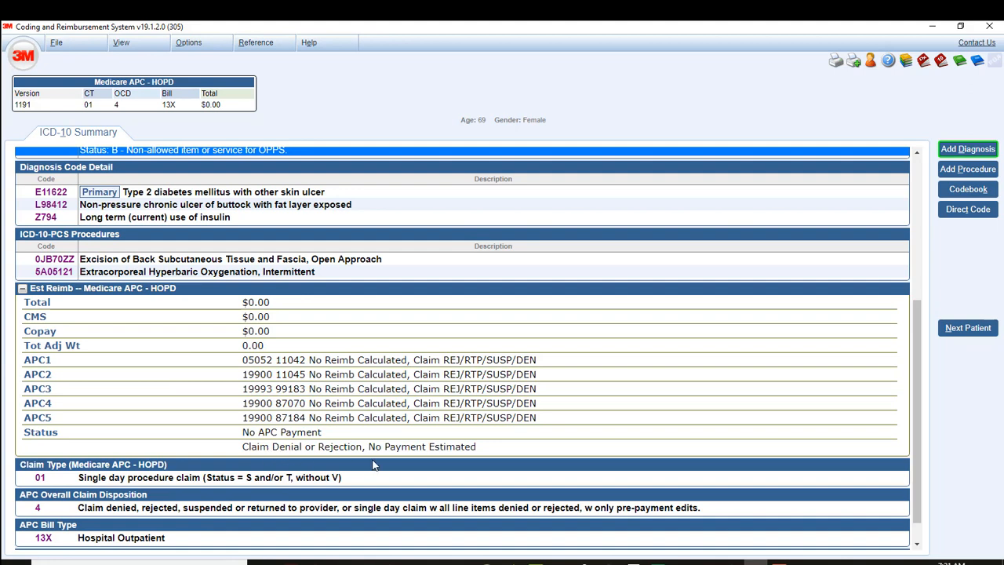
scroll(345, 468, "down", 1)
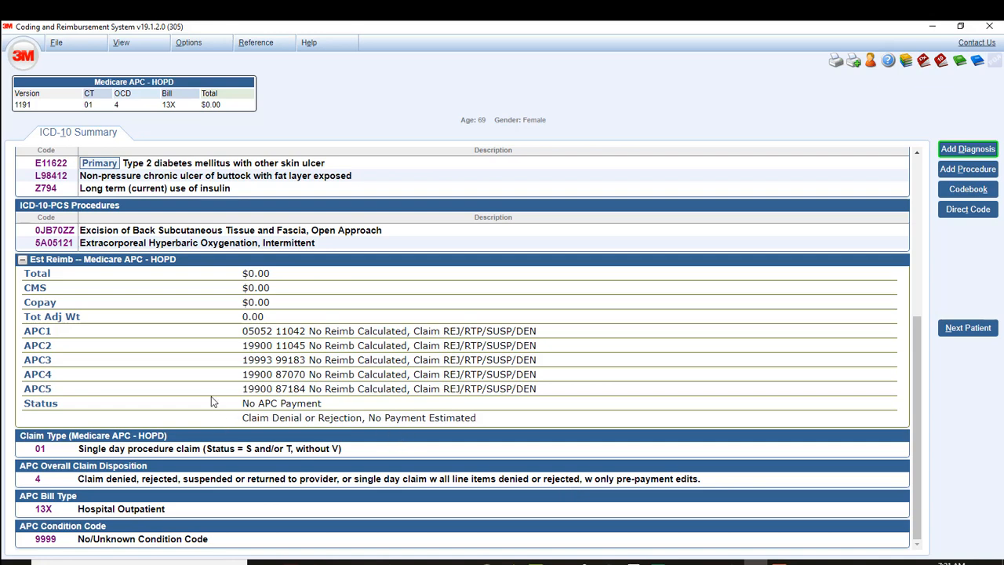
scroll(211, 402, "up", 2)
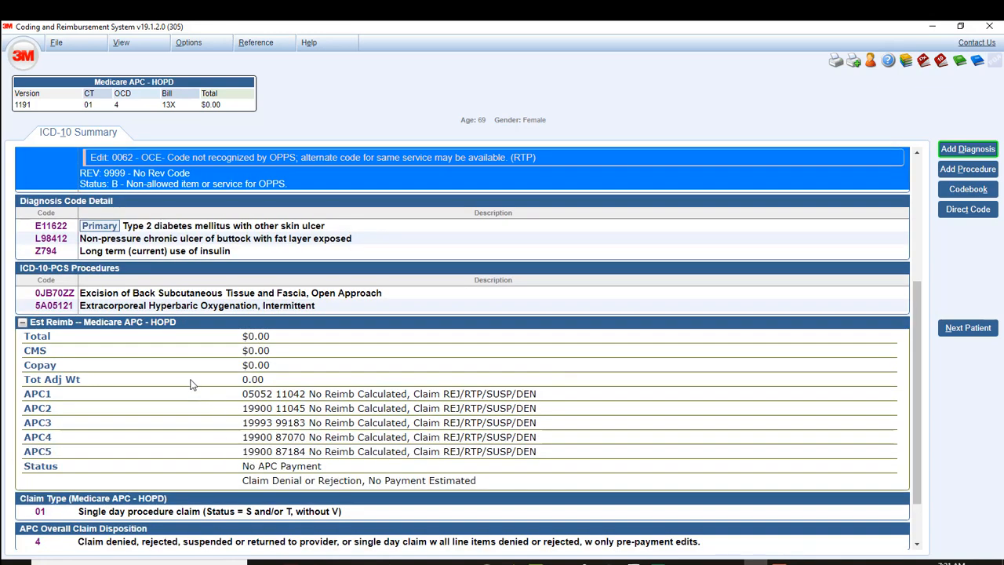
scroll(238, 459, "up", 6)
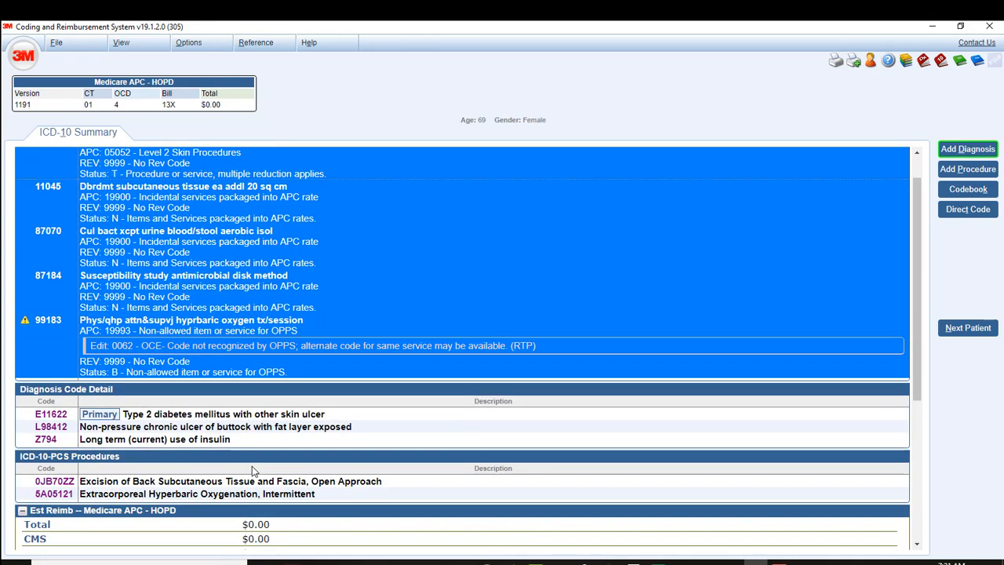